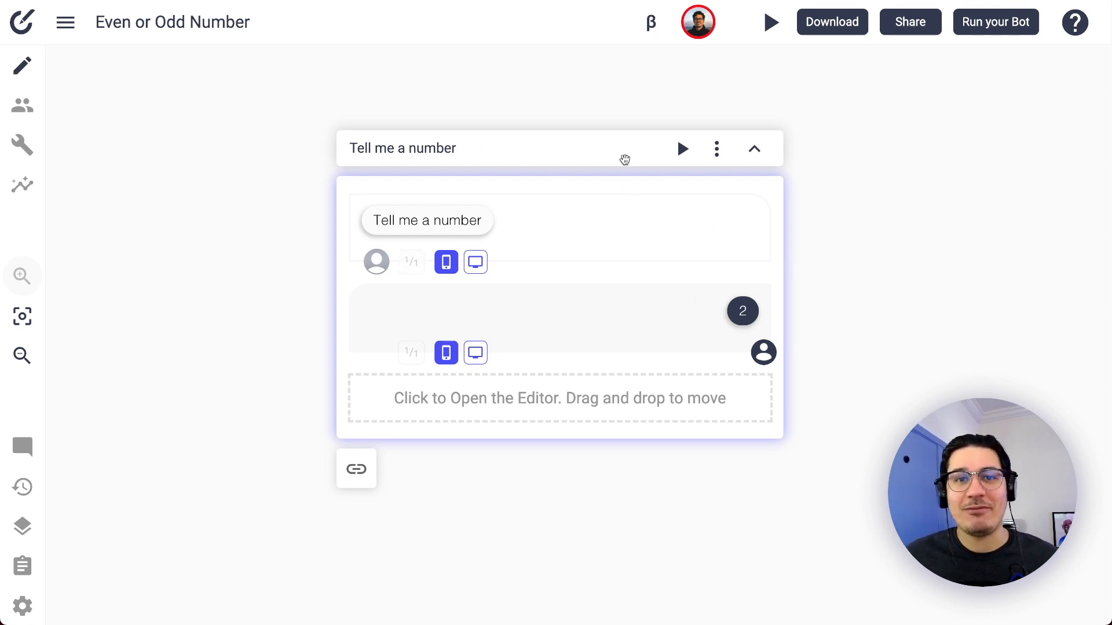
Create a path linked from the "Tell me a number" path and name it "Even number".
drag(624, 154, 545, 153)
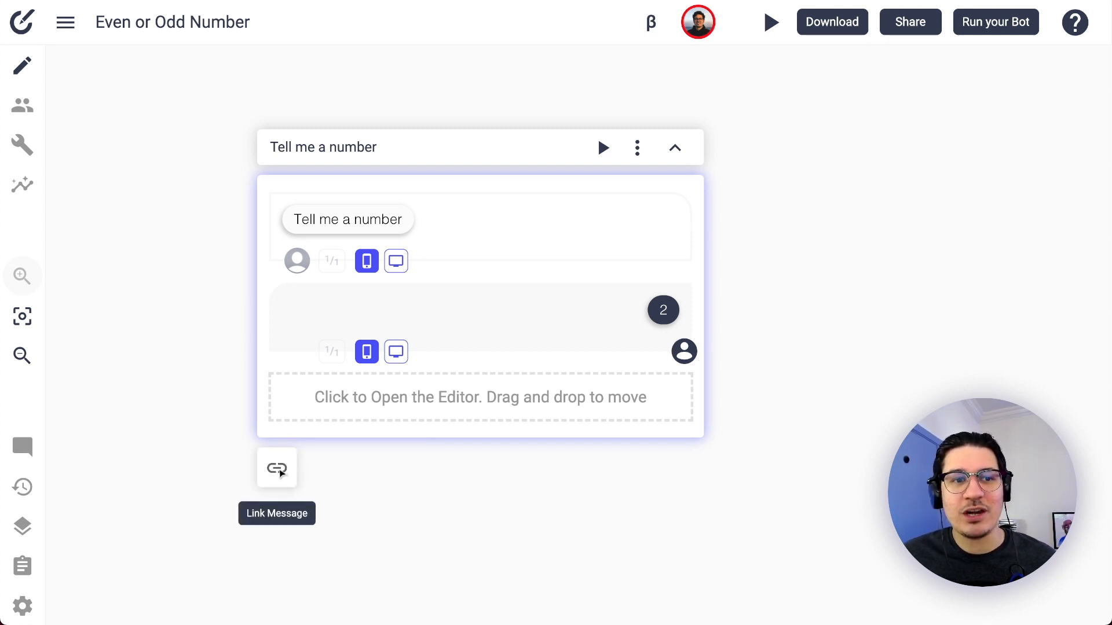
drag(276, 471, 707, 154)
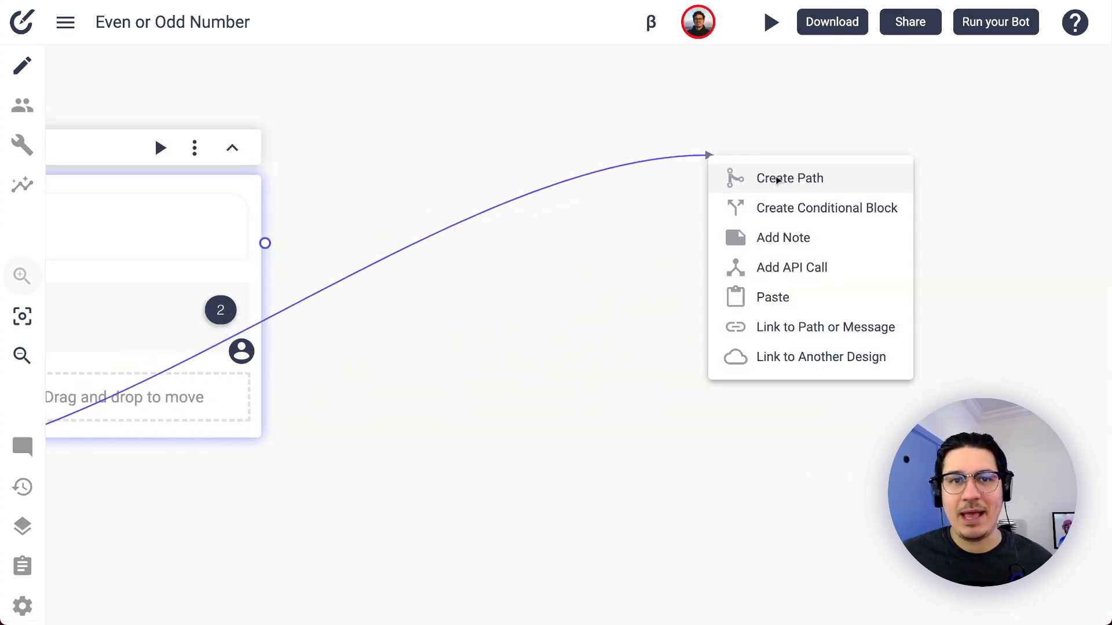
click(778, 179)
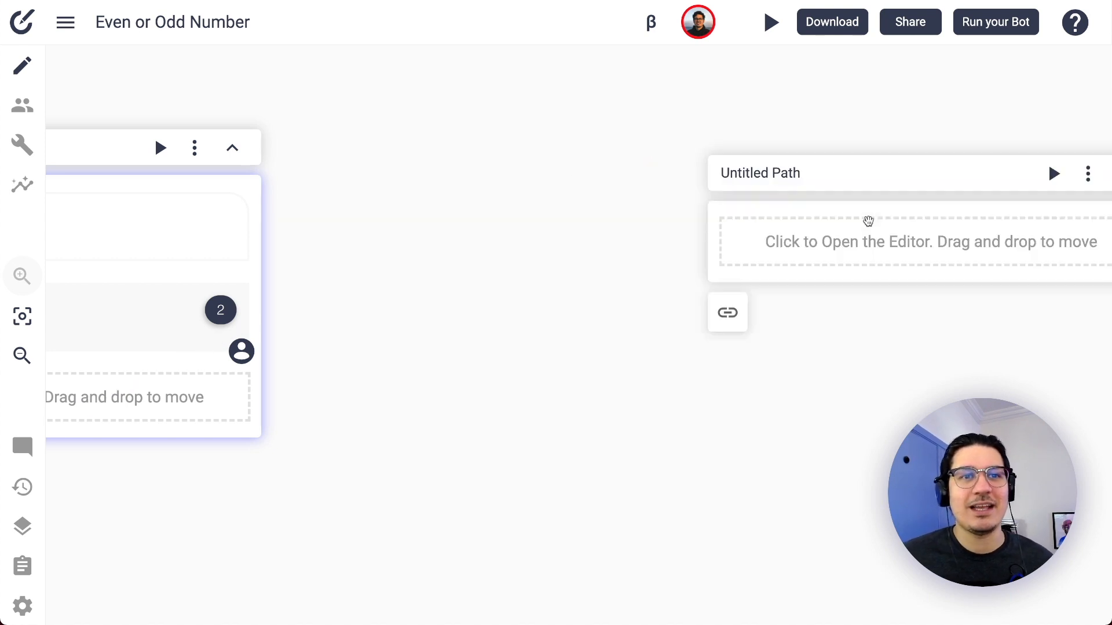
click(768, 169)
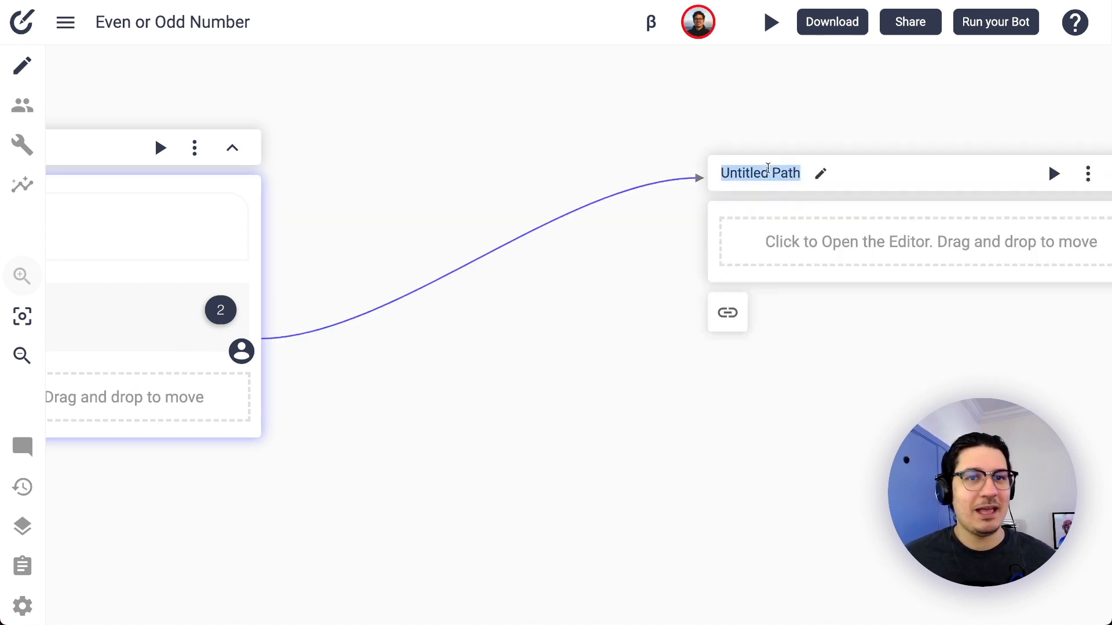
text(Ev)
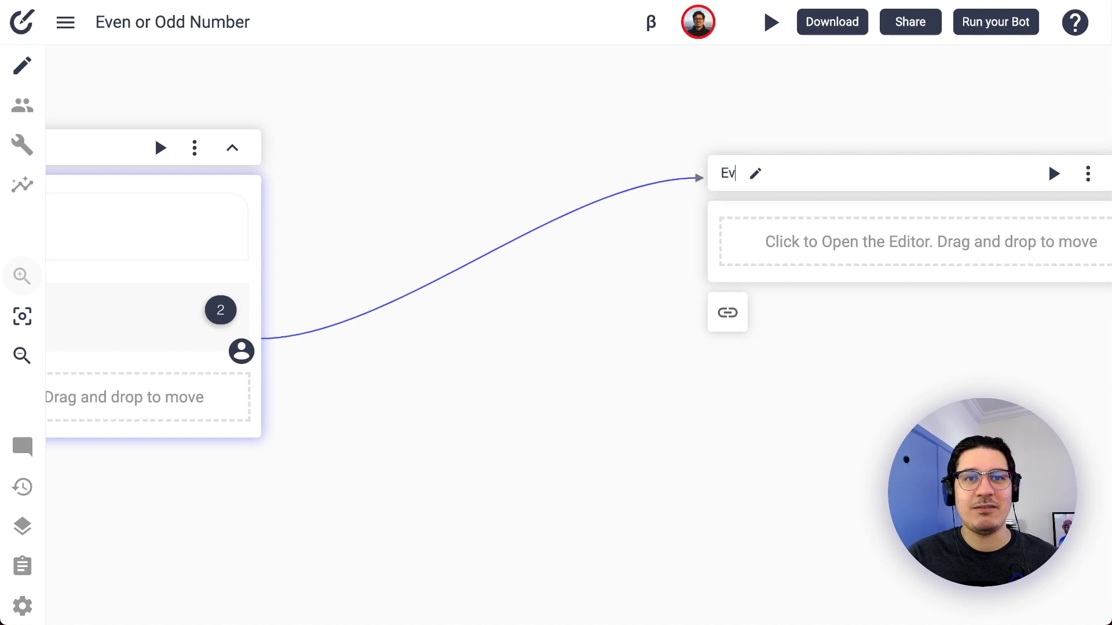
text(en number)
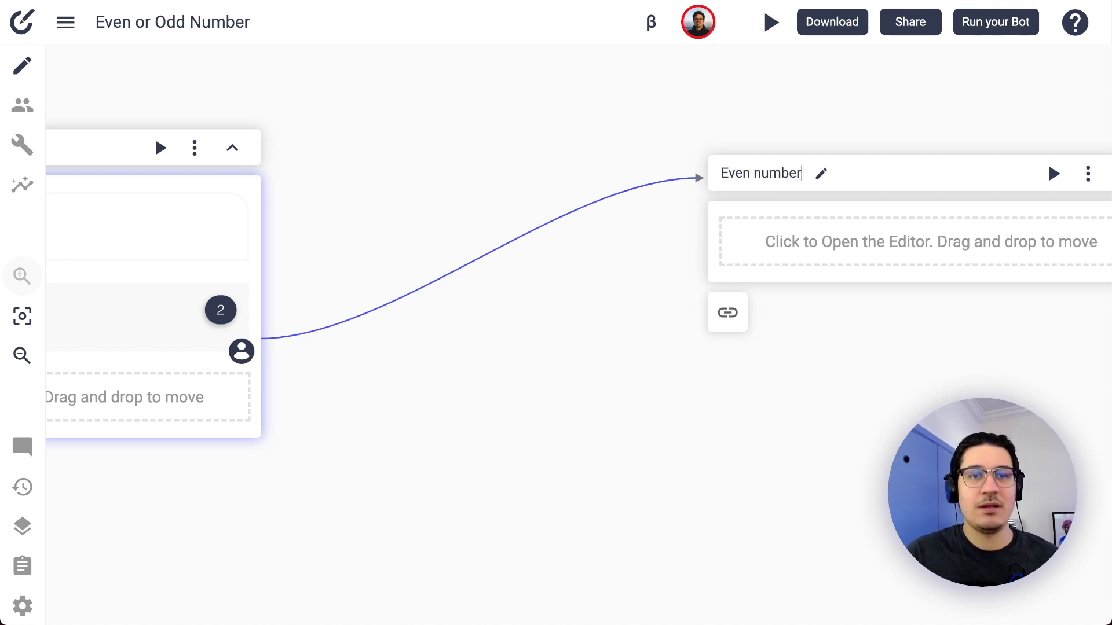
key(Return)
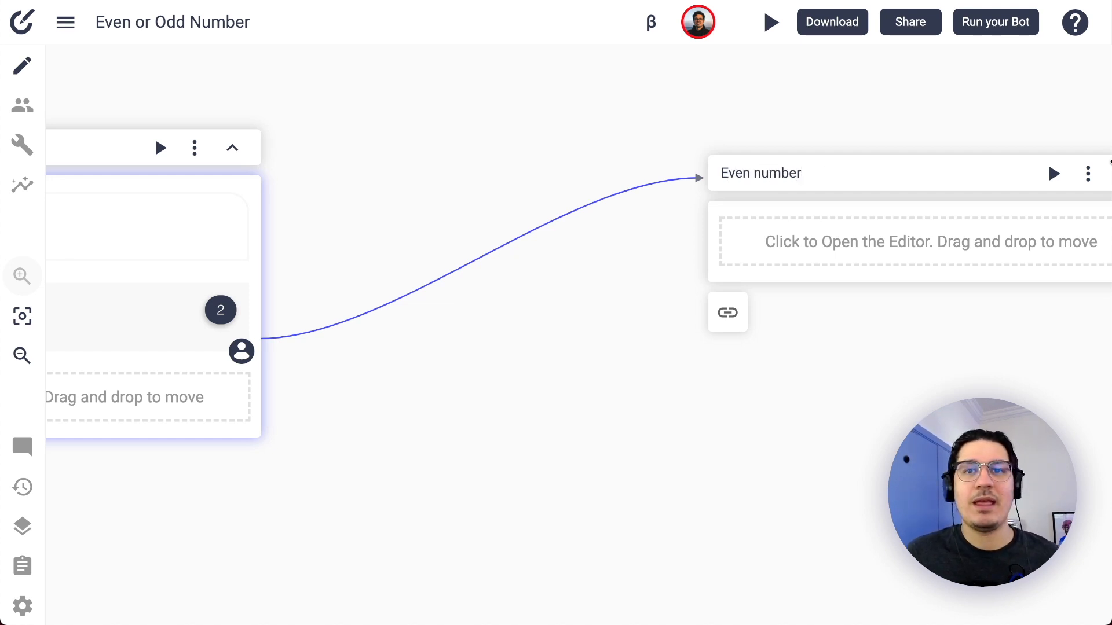
Add the bot message "This is an even number" to the "Even number" path as simple text.
click(928, 217)
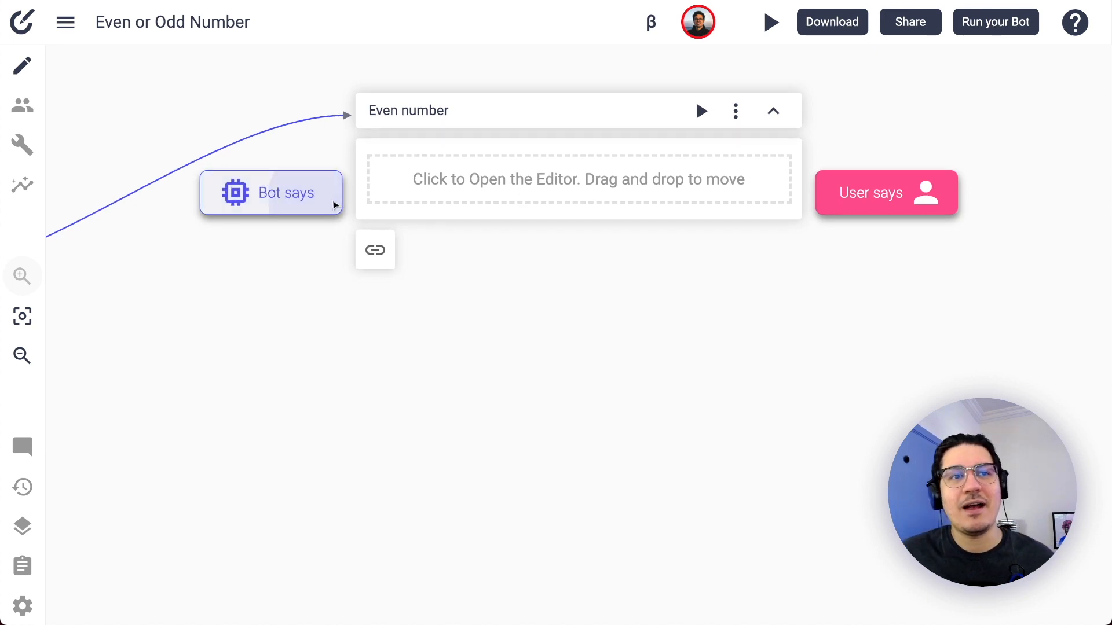
click(334, 205)
triple_click(517, 208)
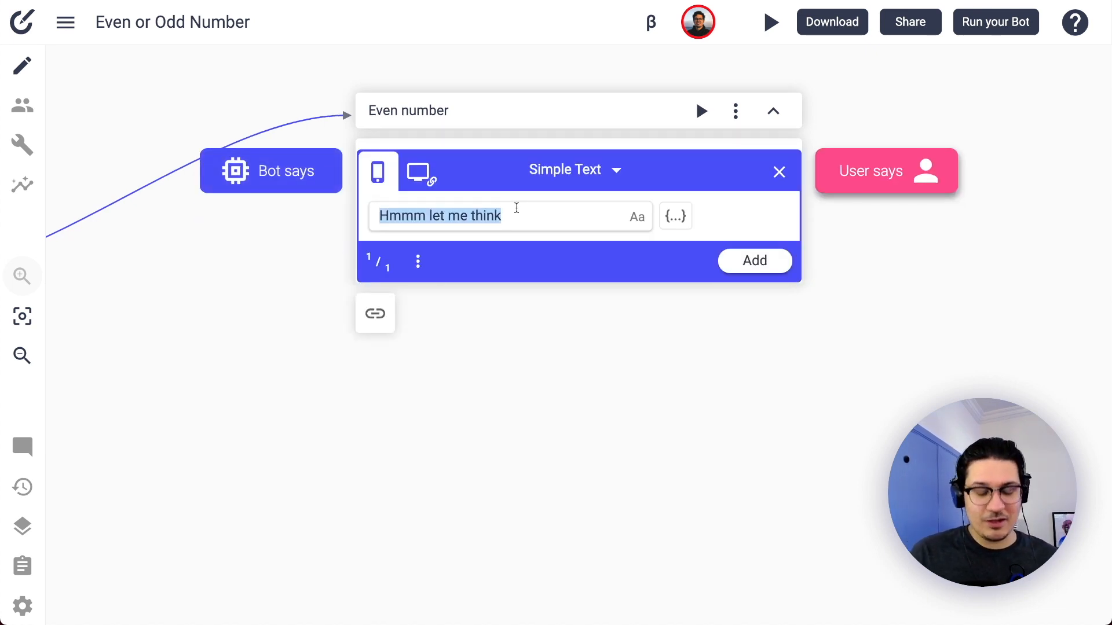
text(This is )
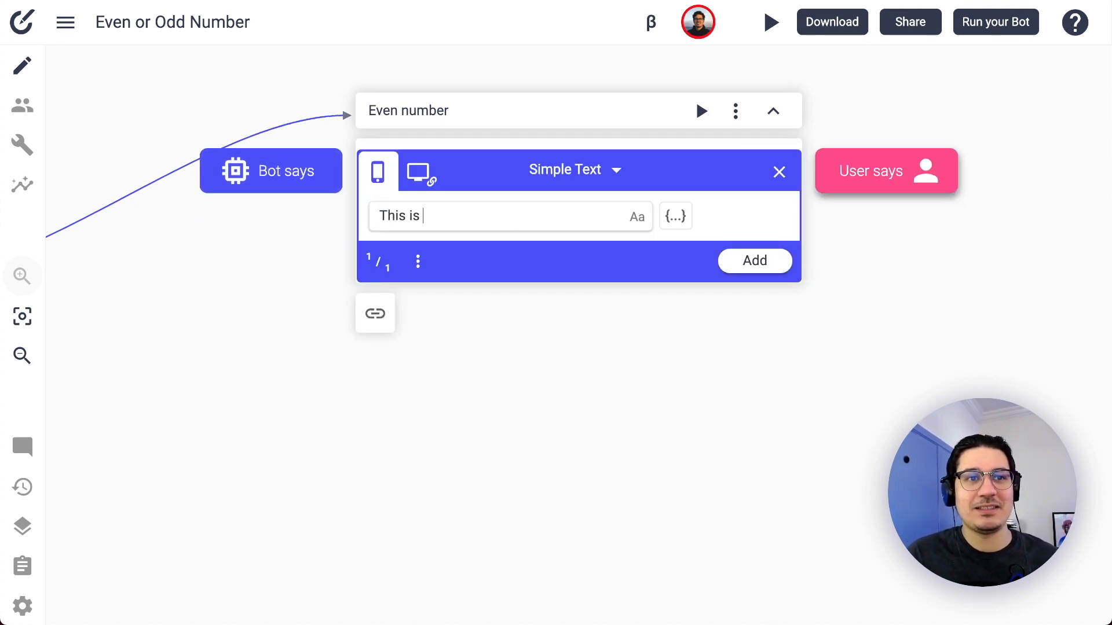
text(an even nu)
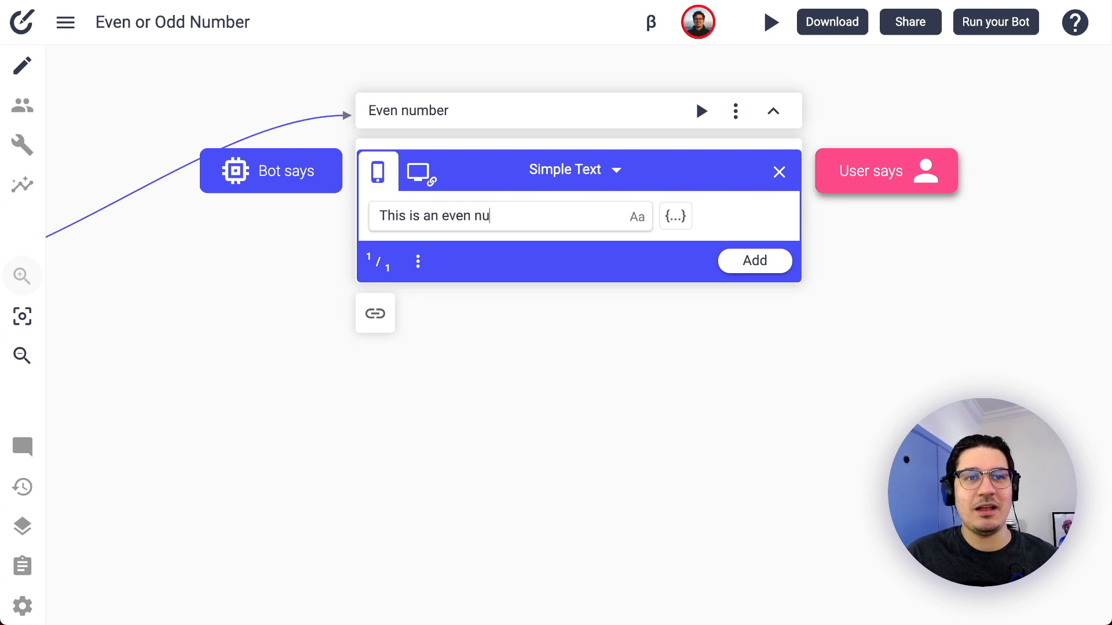
text(mber)
click(762, 260)
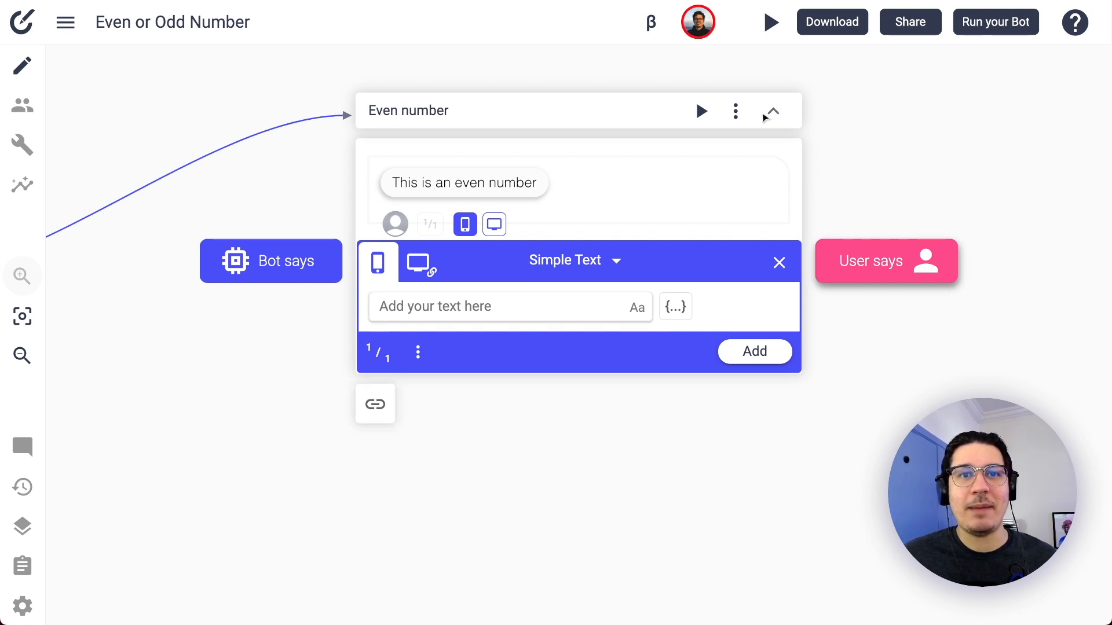
Clone the "Even number" path, place the copy below the original and rename it "Odd number".
click(736, 112)
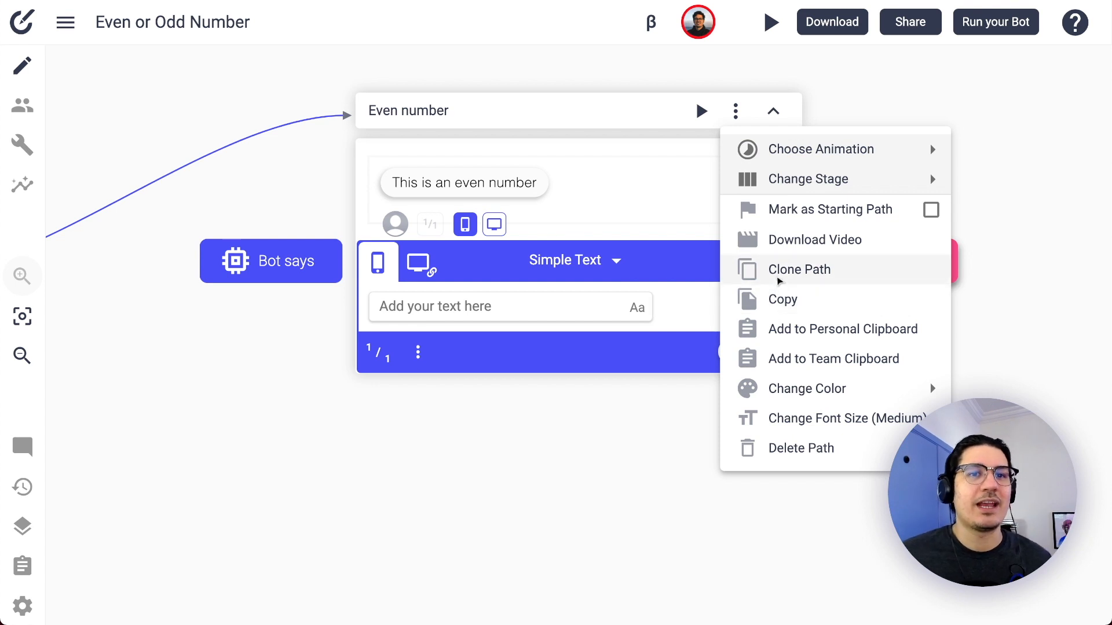
click(778, 271)
click(569, 552)
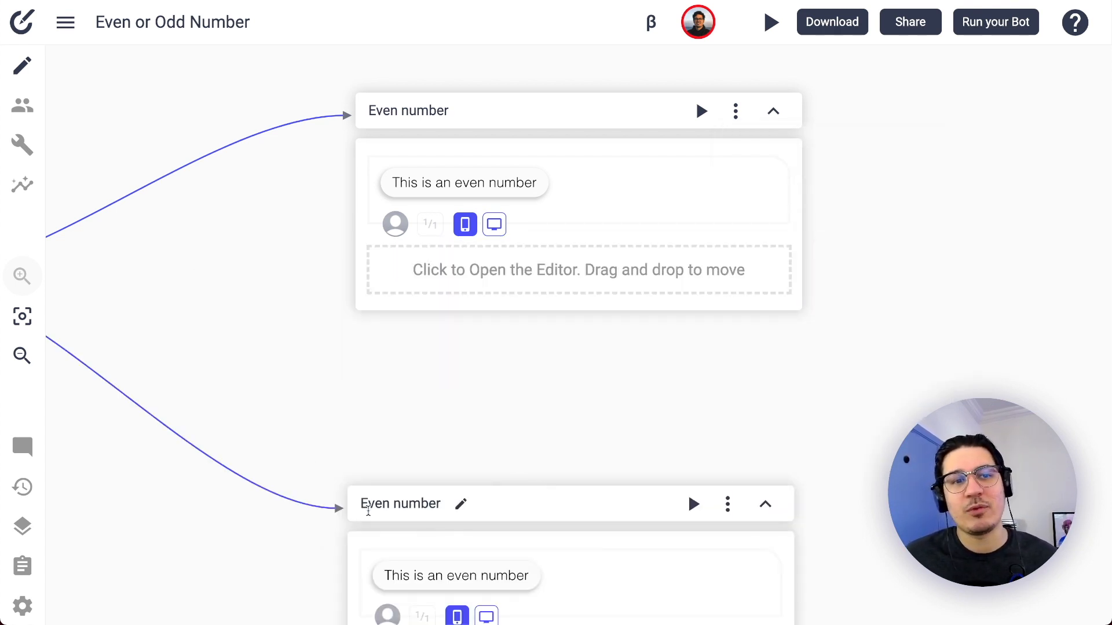
double_click(369, 509)
text(Odd)
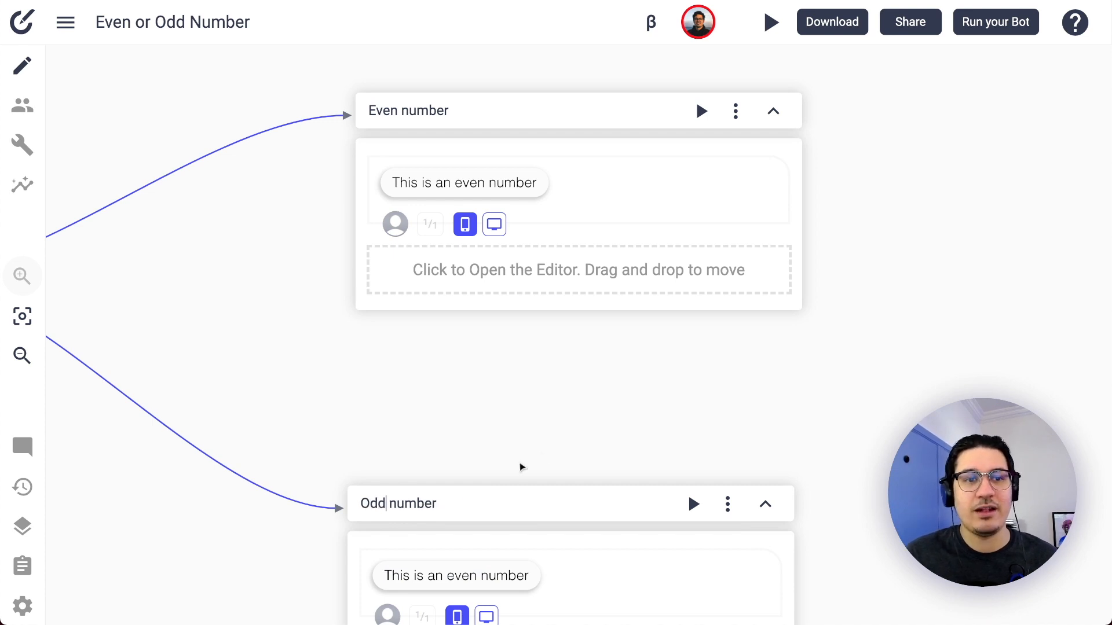
drag(661, 403, 658, 397)
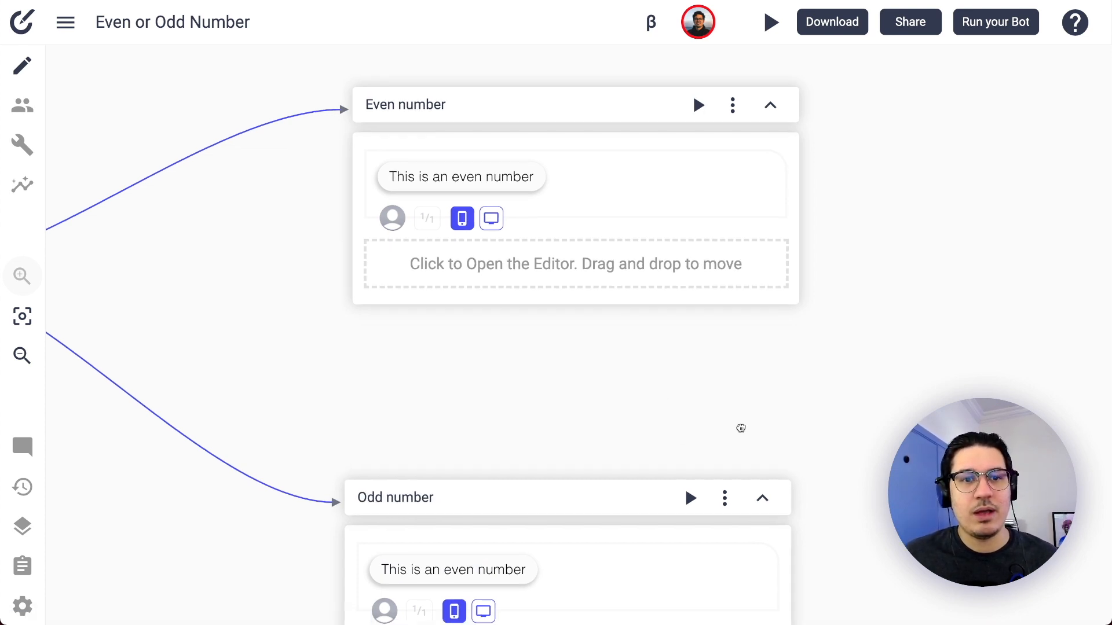
Change the bot message in the "Odd number" path to "This is an odd number".
drag(740, 427, 755, 273)
scroll(476, 424, down, 3)
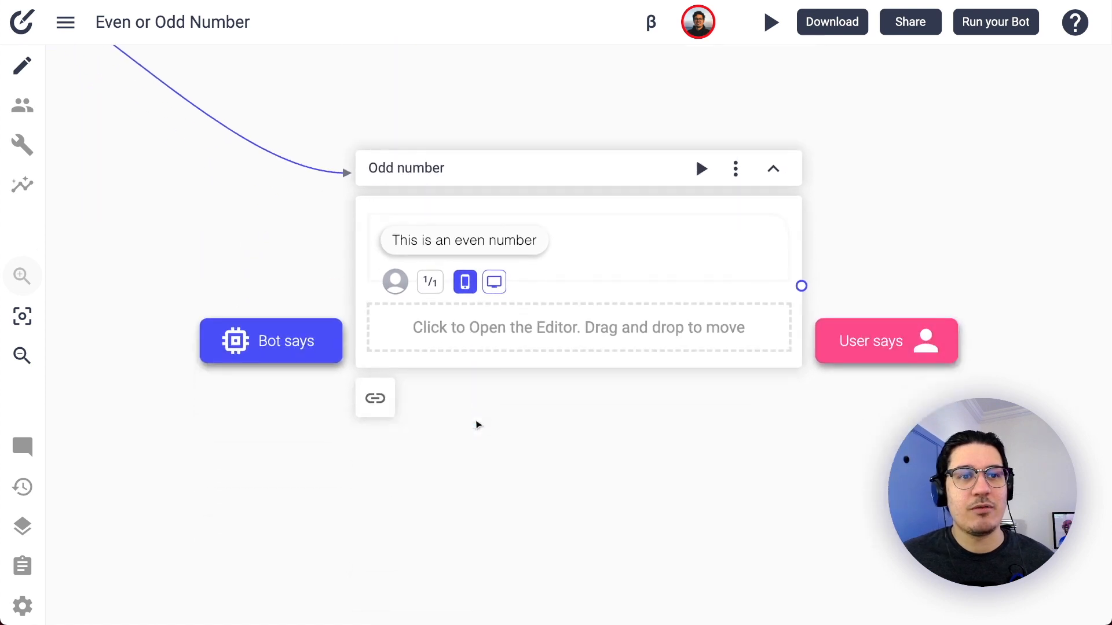
click(459, 255)
double_click(458, 267)
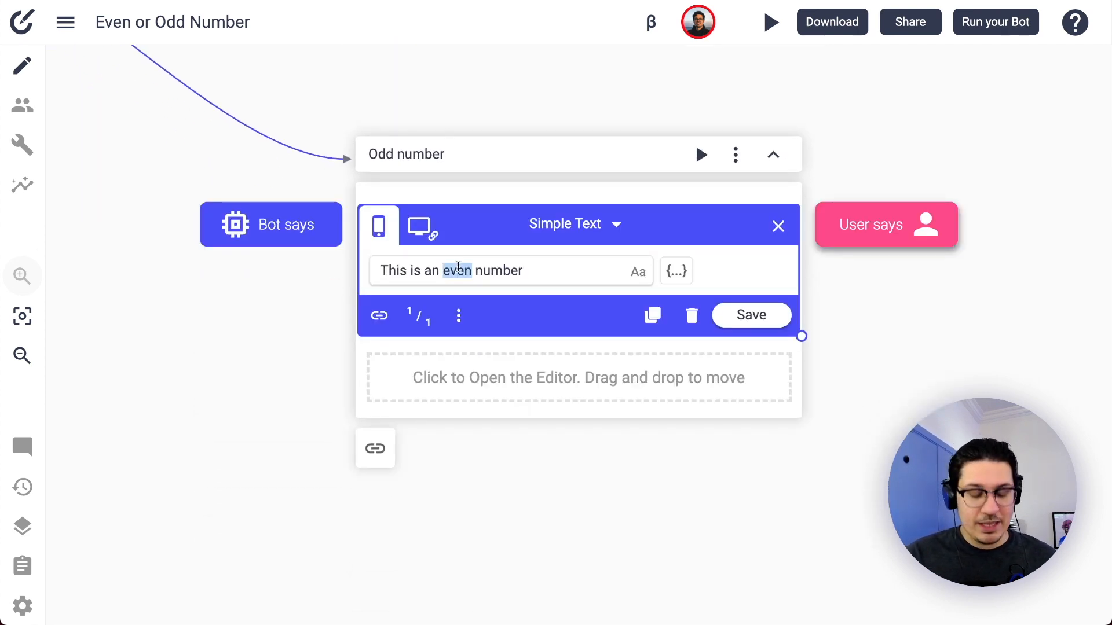
text(odd)
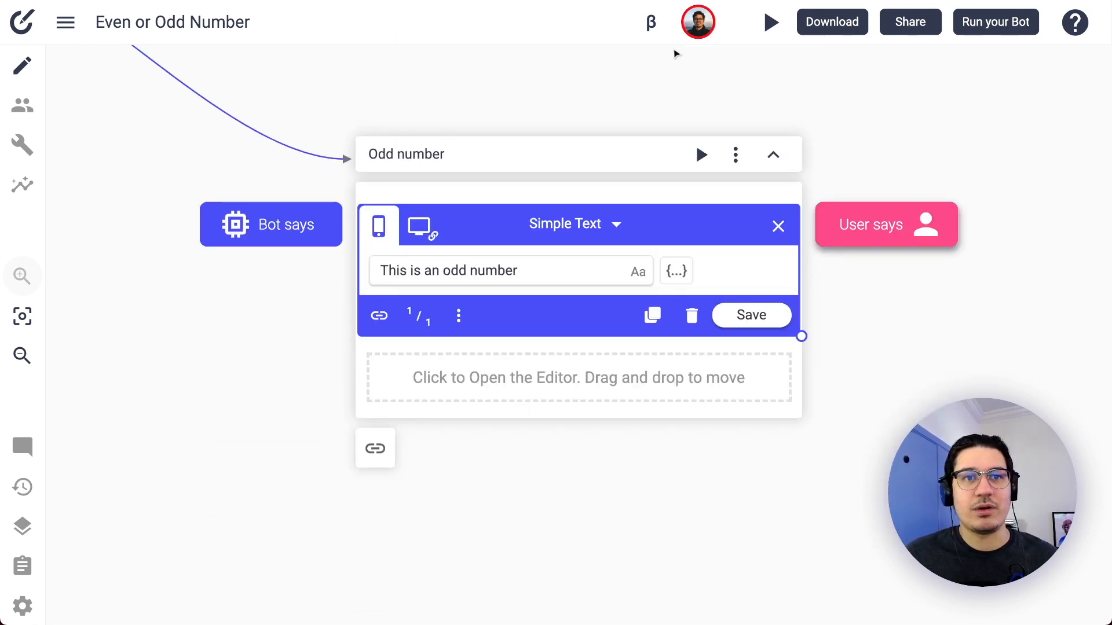
scroll(623, 79, up, 1)
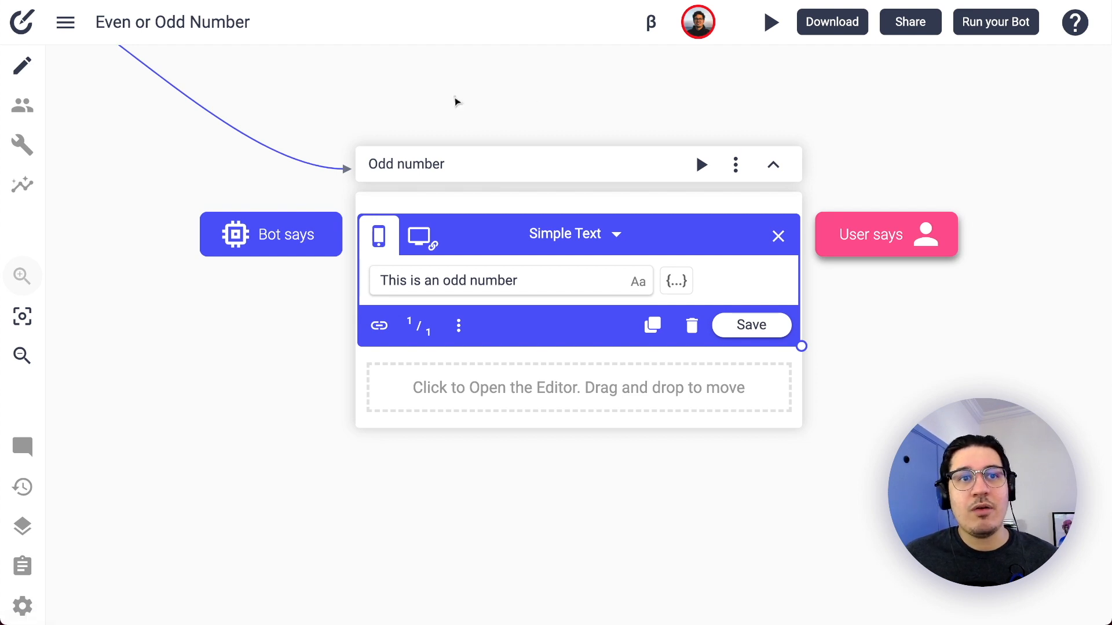
Preview the conversation from the "Tell me a number" path up to the scenario choice, and stop the preview.
drag(457, 101, 925, 280)
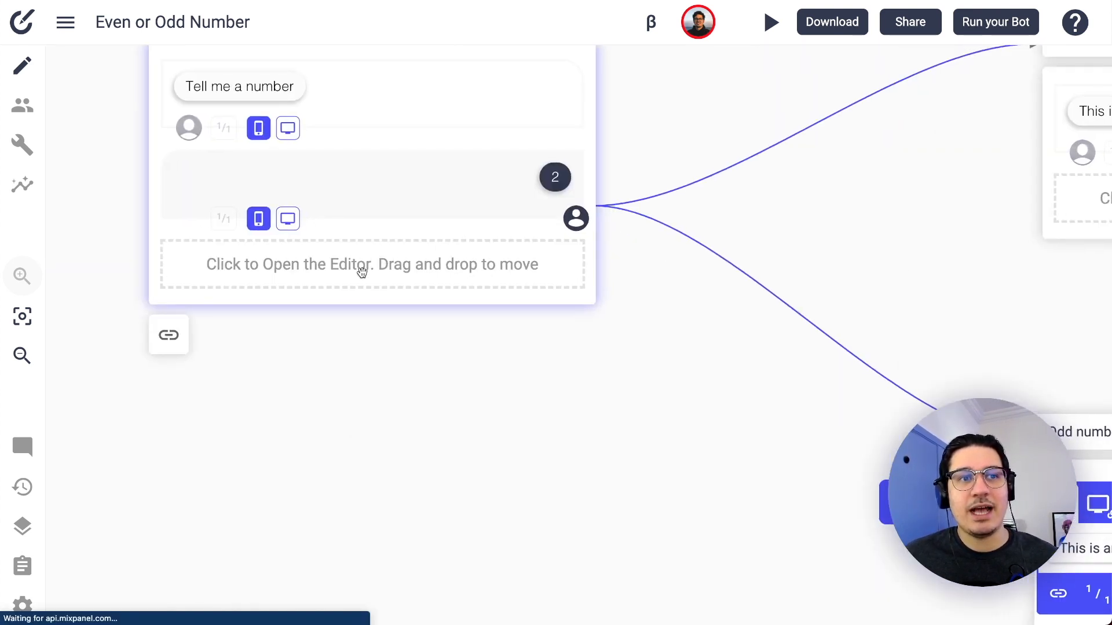
click(23, 355)
click(23, 355)
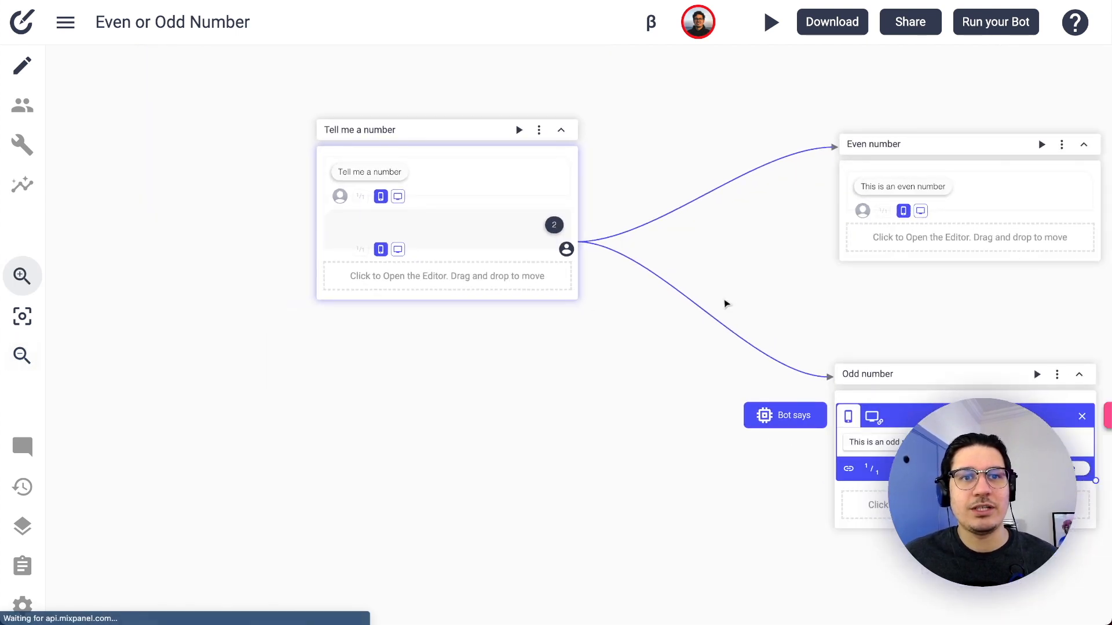
drag(724, 302, 578, 332)
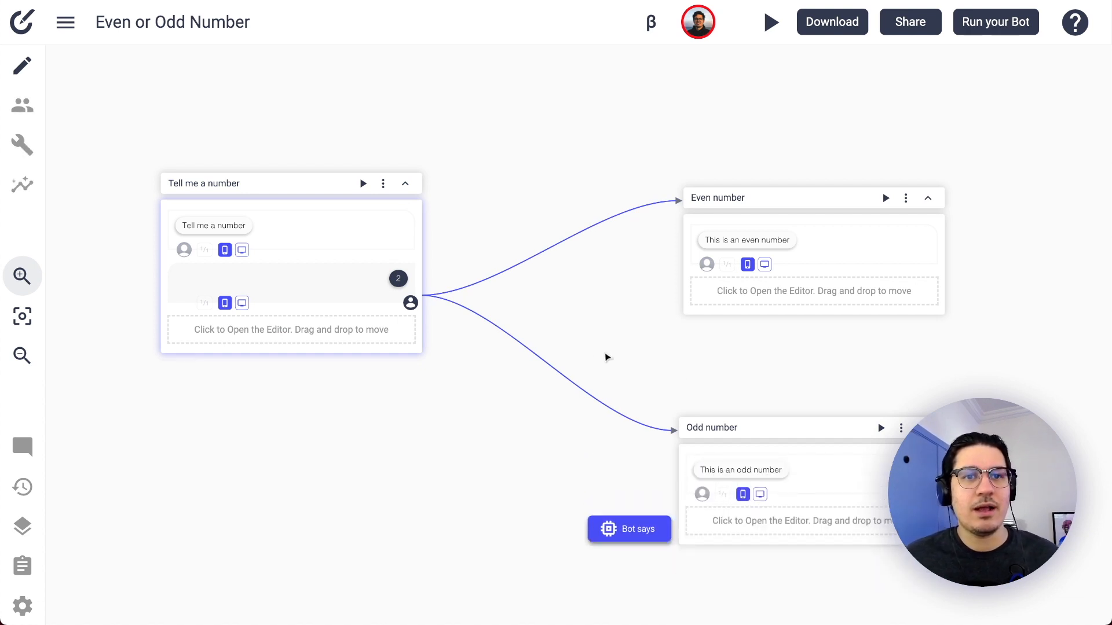
click(363, 183)
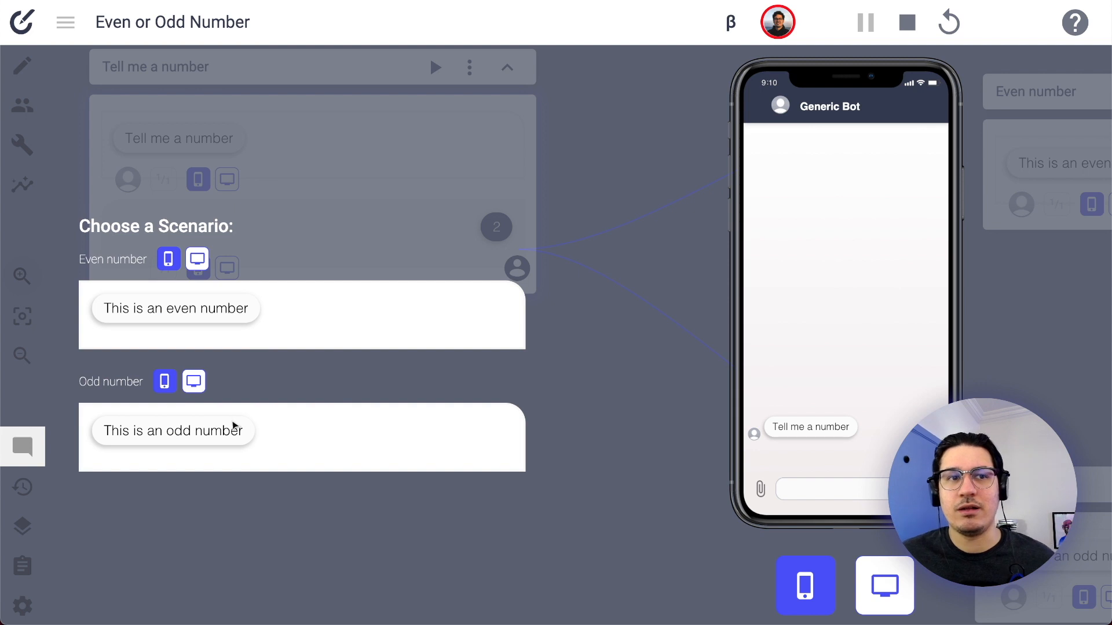
click(919, 20)
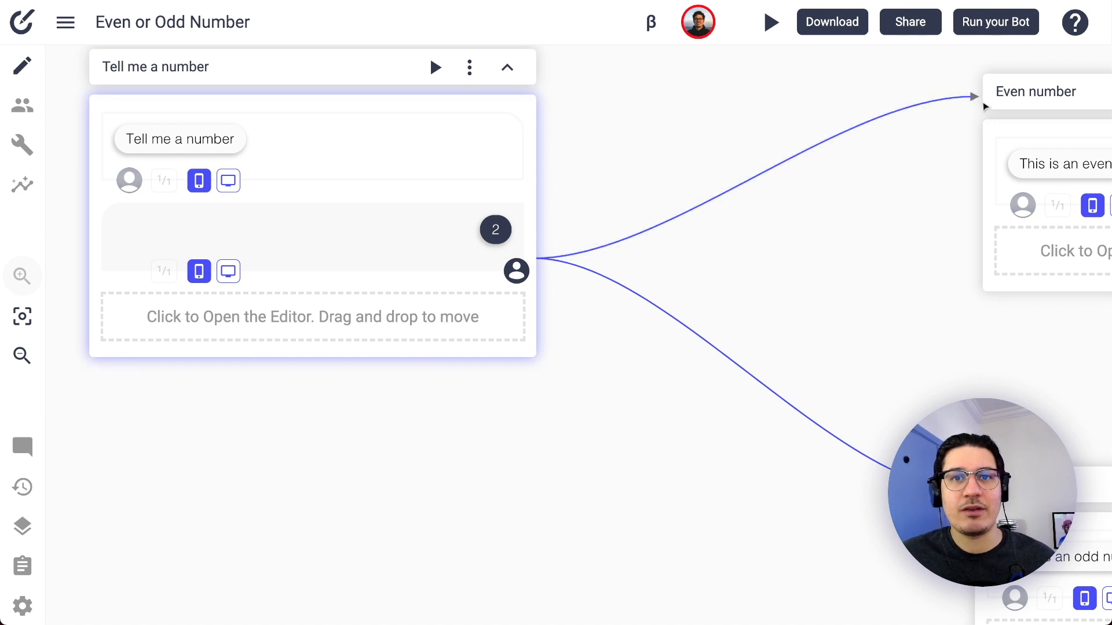
Create a standalone path above the connections, between the number prompt and its answers, and name it "Thinking".
drag(866, 259, 660, 310)
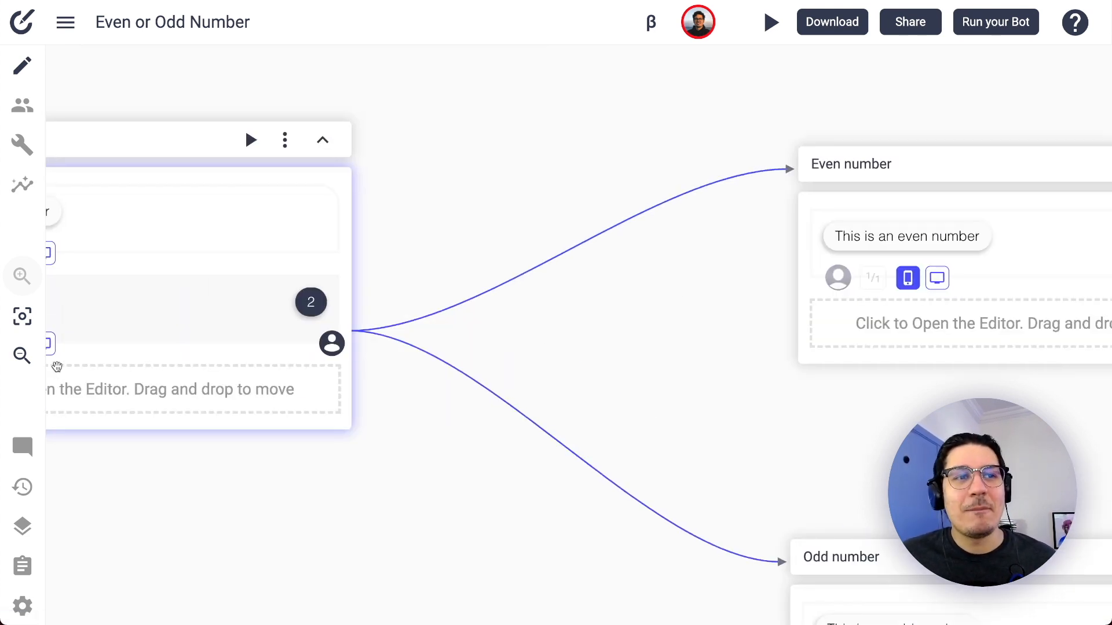
click(24, 360)
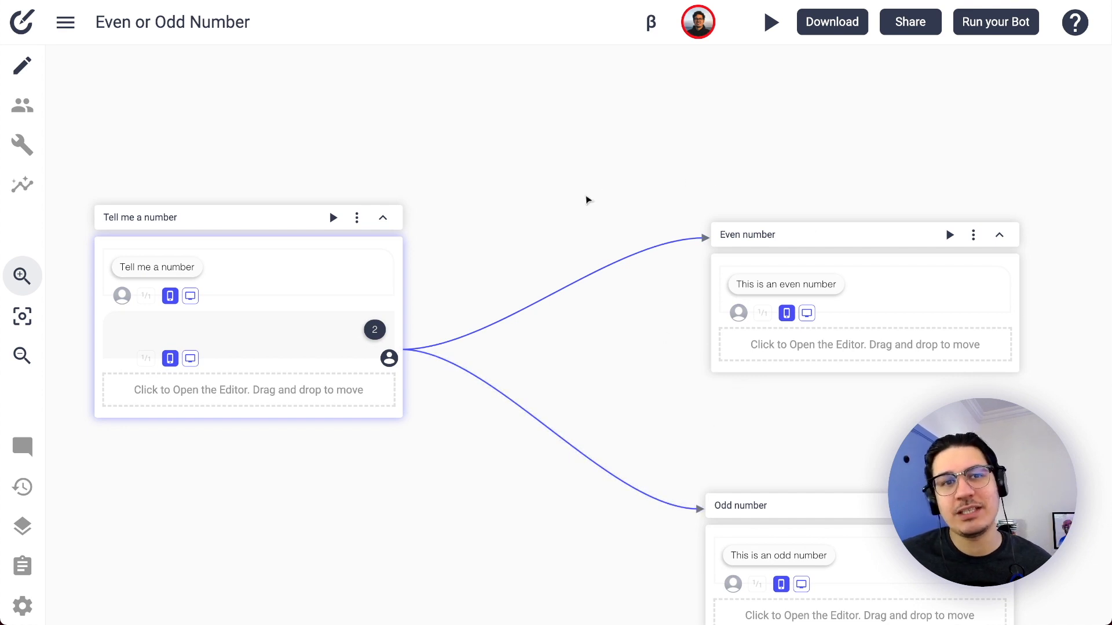
drag(527, 174, 382, 179)
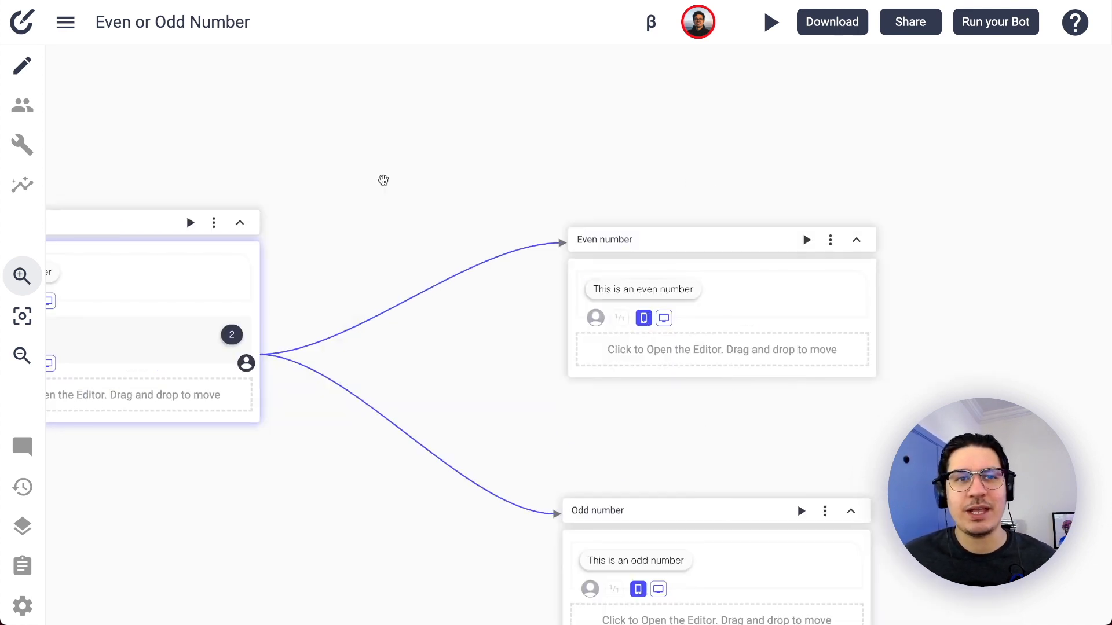
right_click(443, 159)
click(483, 177)
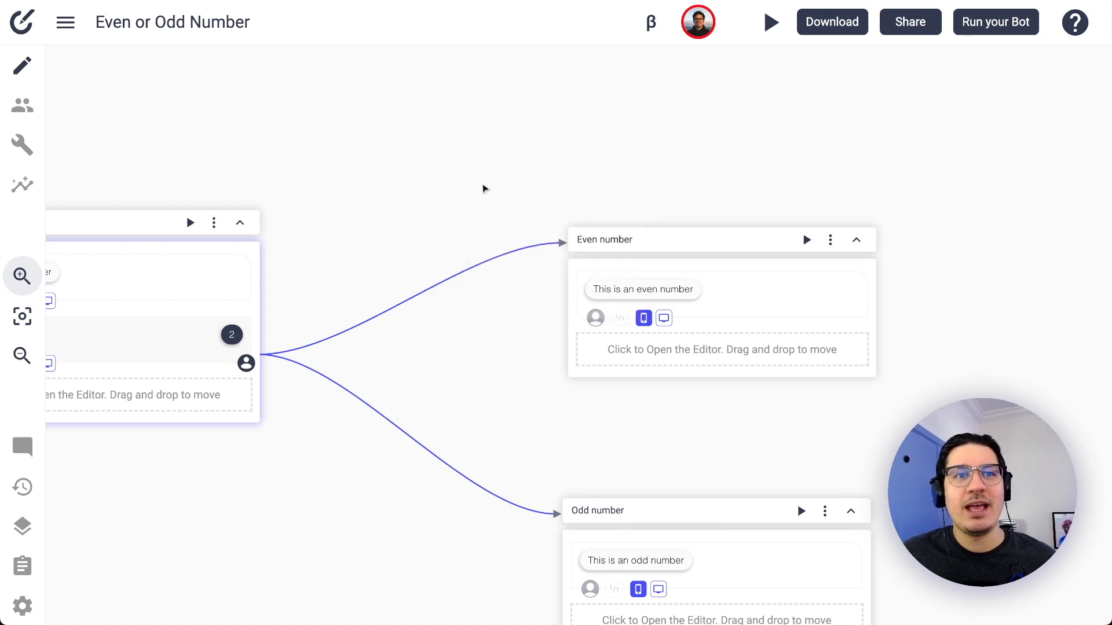
drag(553, 164, 447, 119)
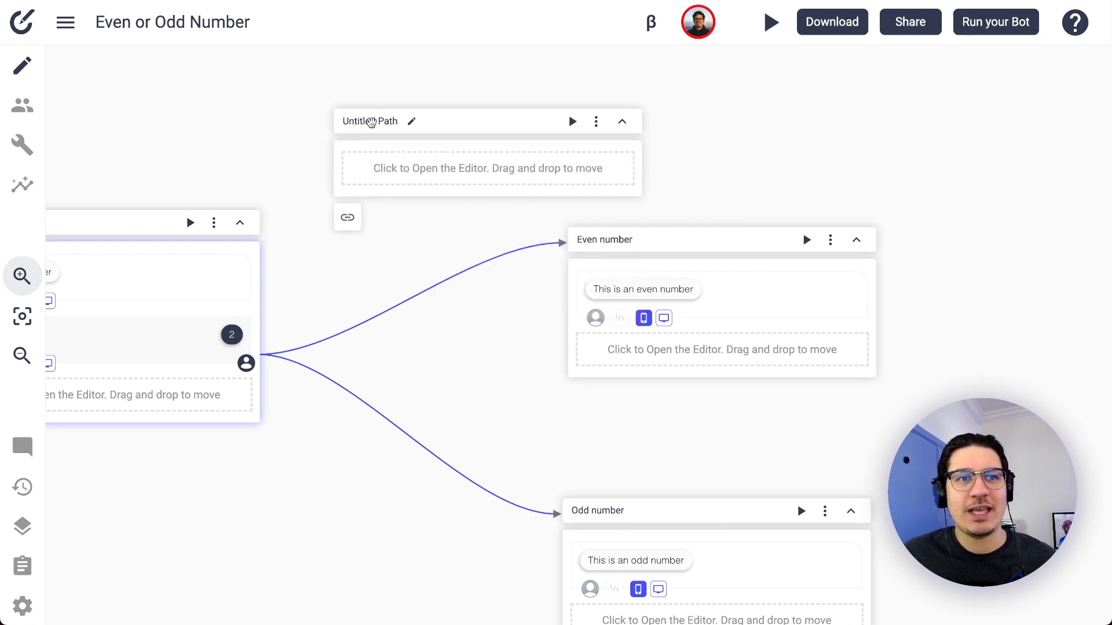
triple_click(371, 122)
text(Pro)
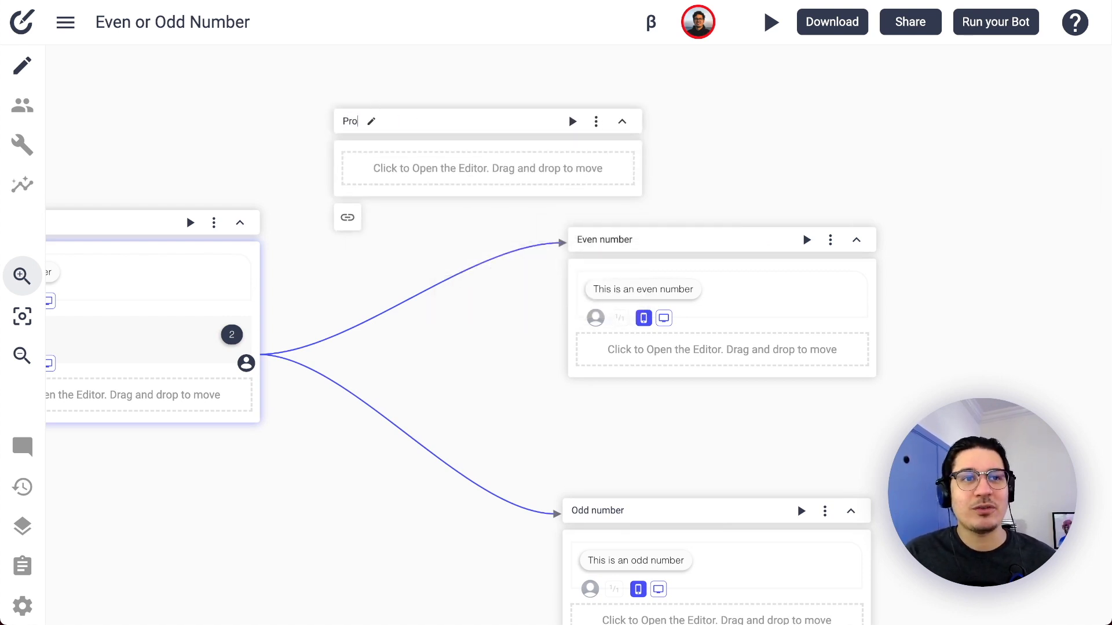
text(ceed)
key(ctrl+a)
text(Thi)
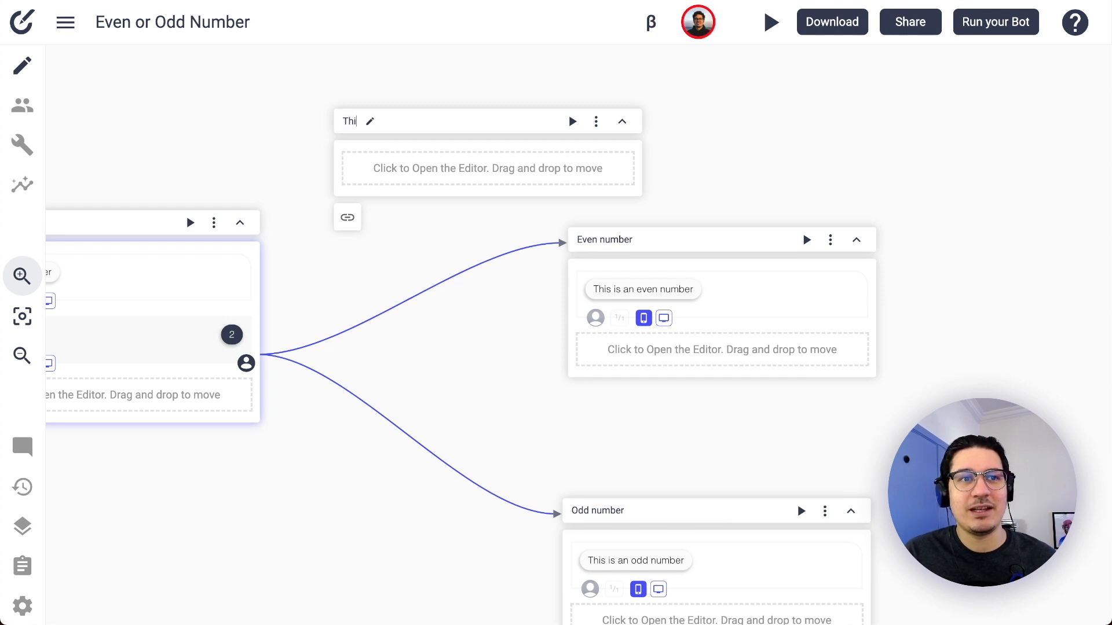
text(nking)
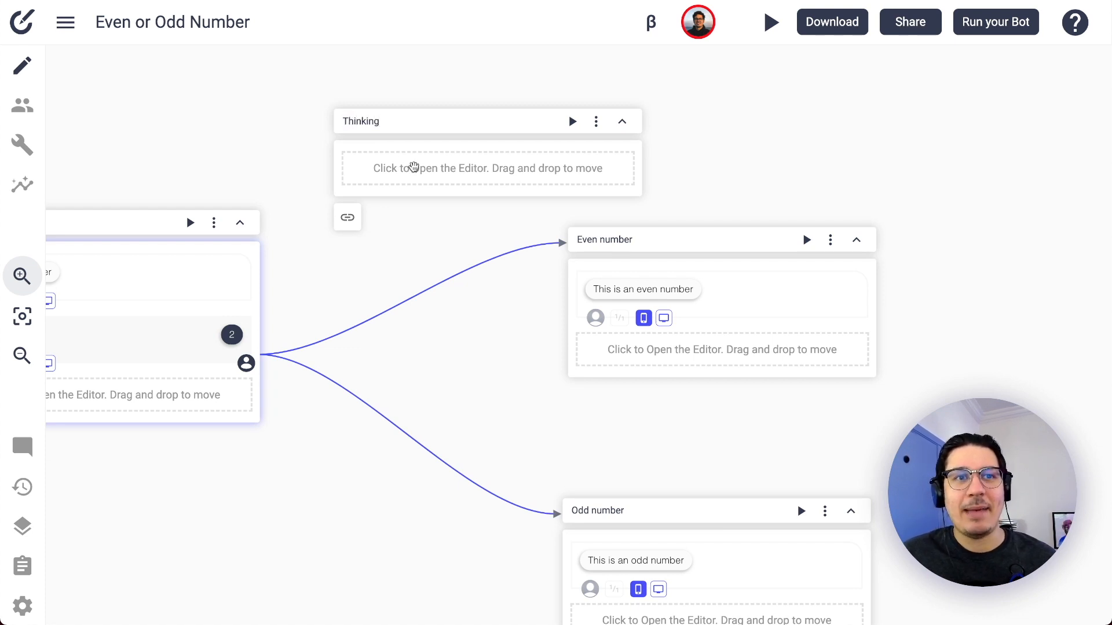
Add the bot message "Hmmmm... let me think..." to the "Thinking" path.
click(413, 168)
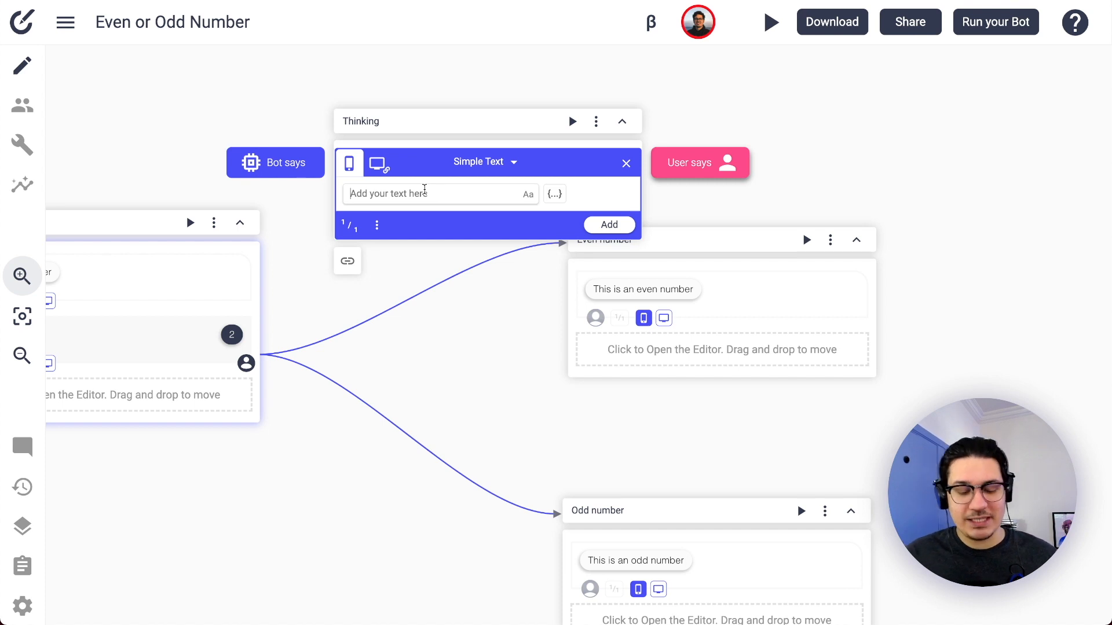
text(Hmmmm... let me think...)
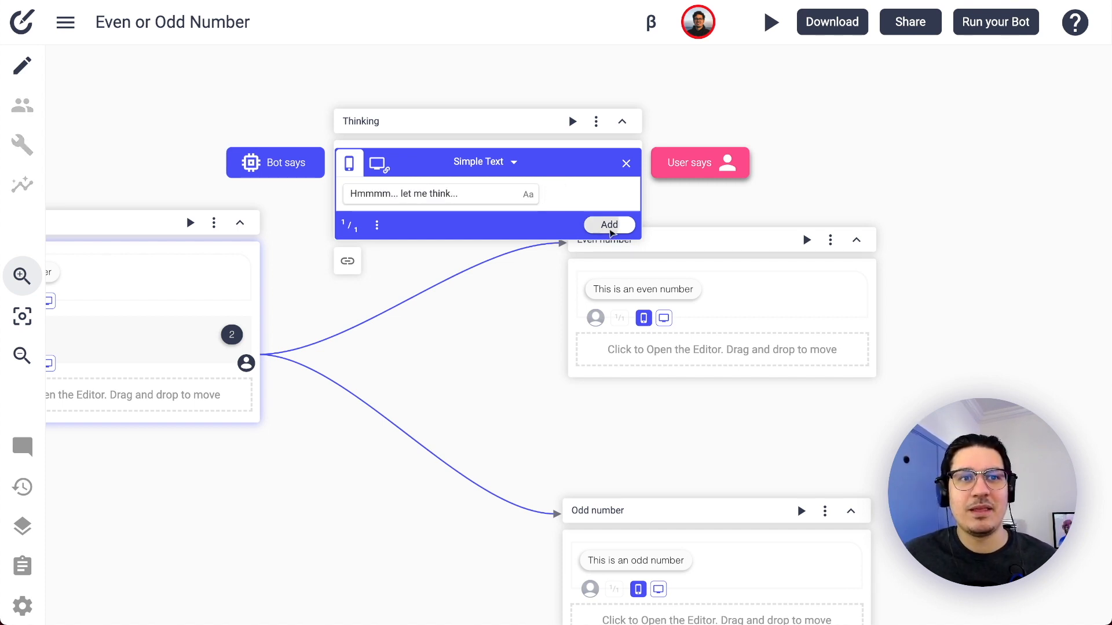
click(610, 228)
Move the "Thinking" path further up and the "Even number" path further right to free space between them.
drag(493, 125, 481, 90)
click(615, 193)
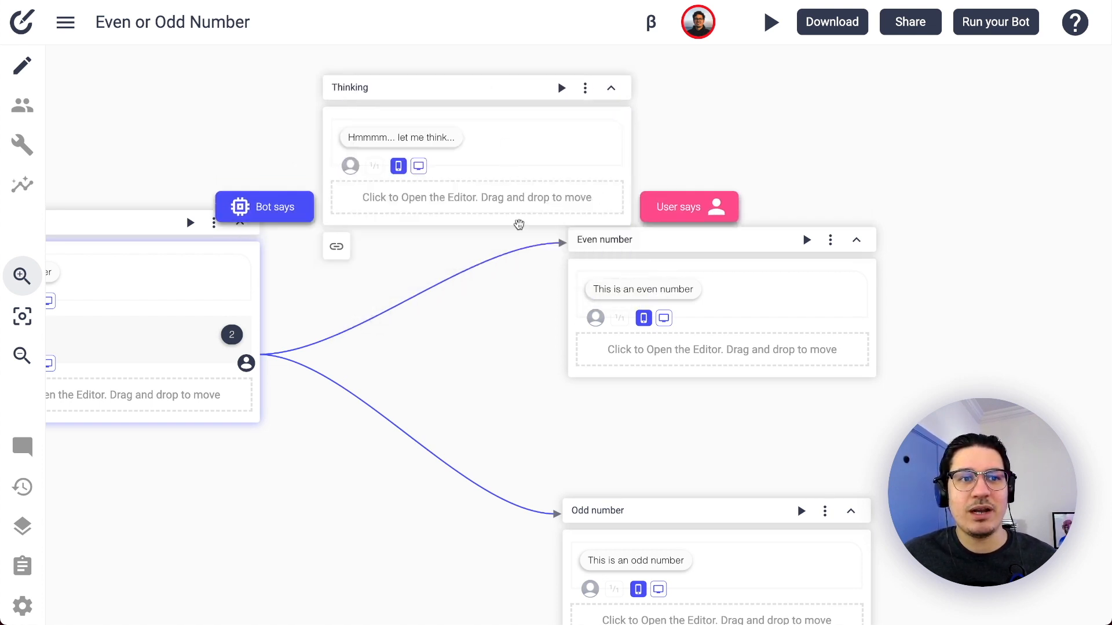
drag(457, 342, 513, 360)
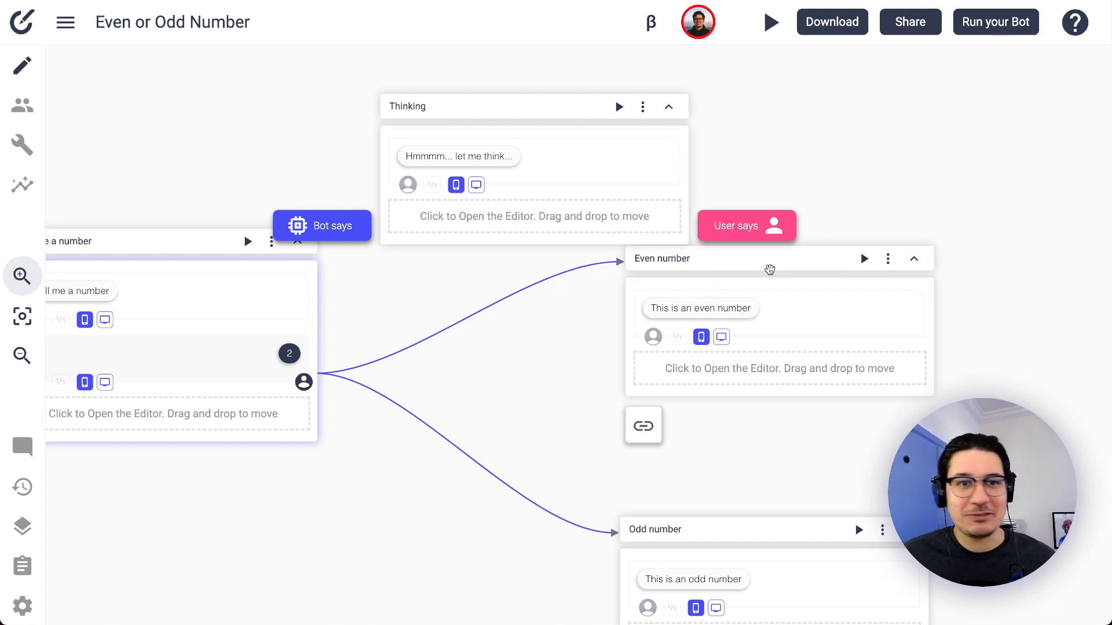
drag(792, 255, 875, 256)
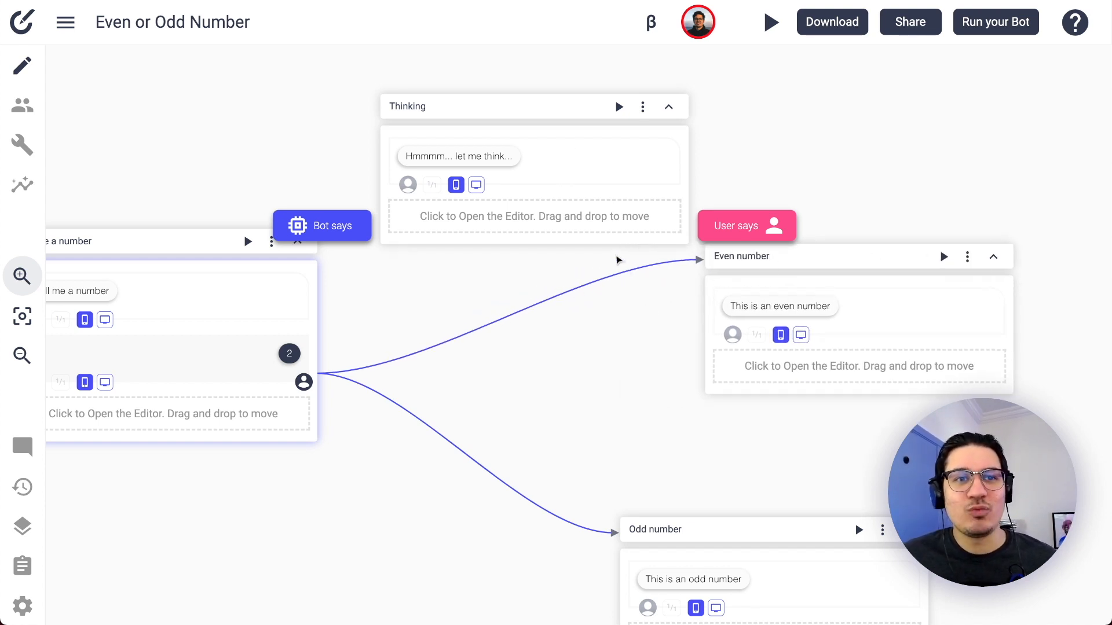
drag(559, 105, 517, 75)
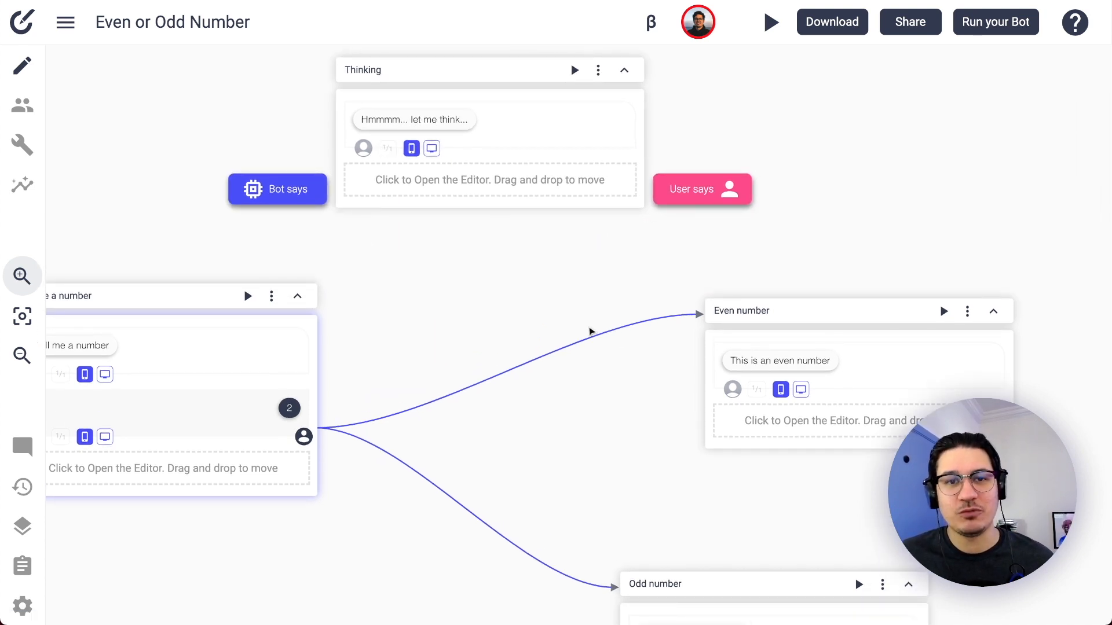
click(588, 346)
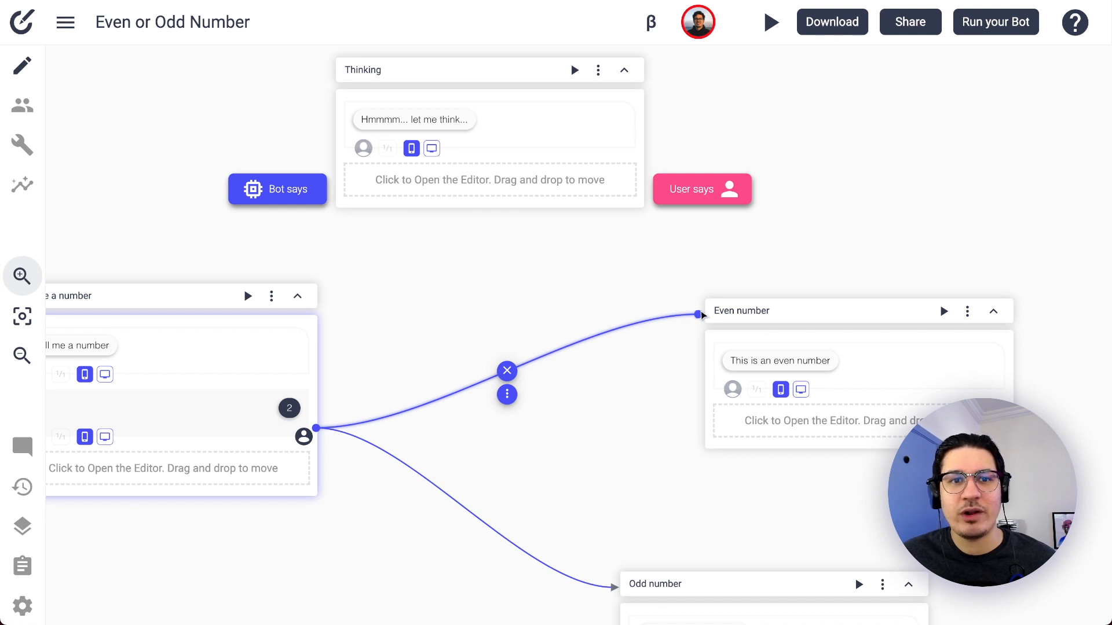
click(507, 396)
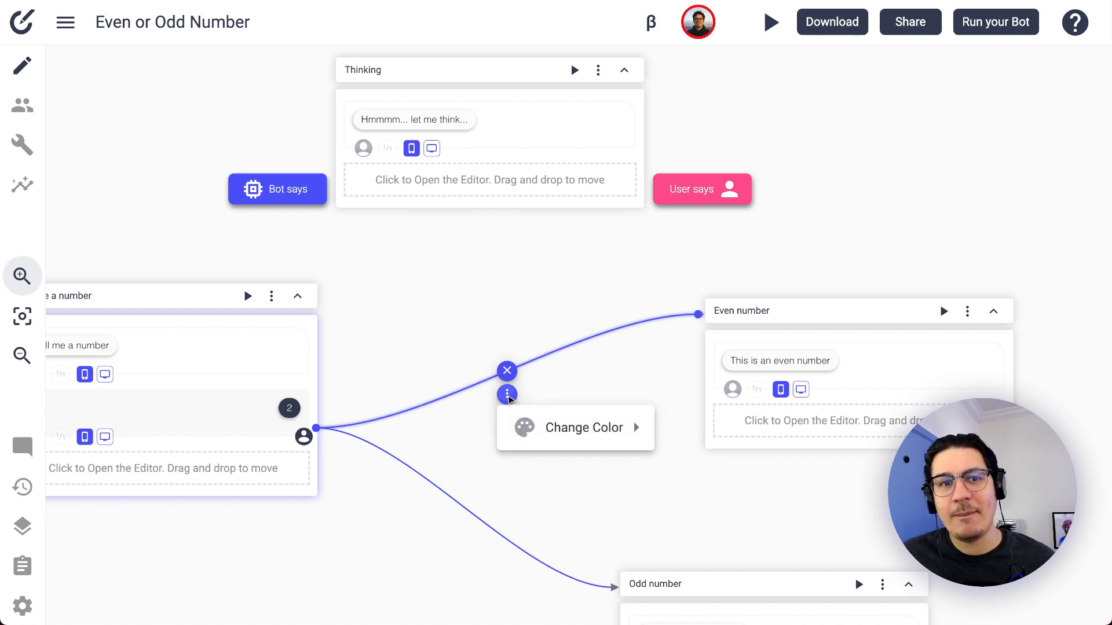
mouse_move(556, 429)
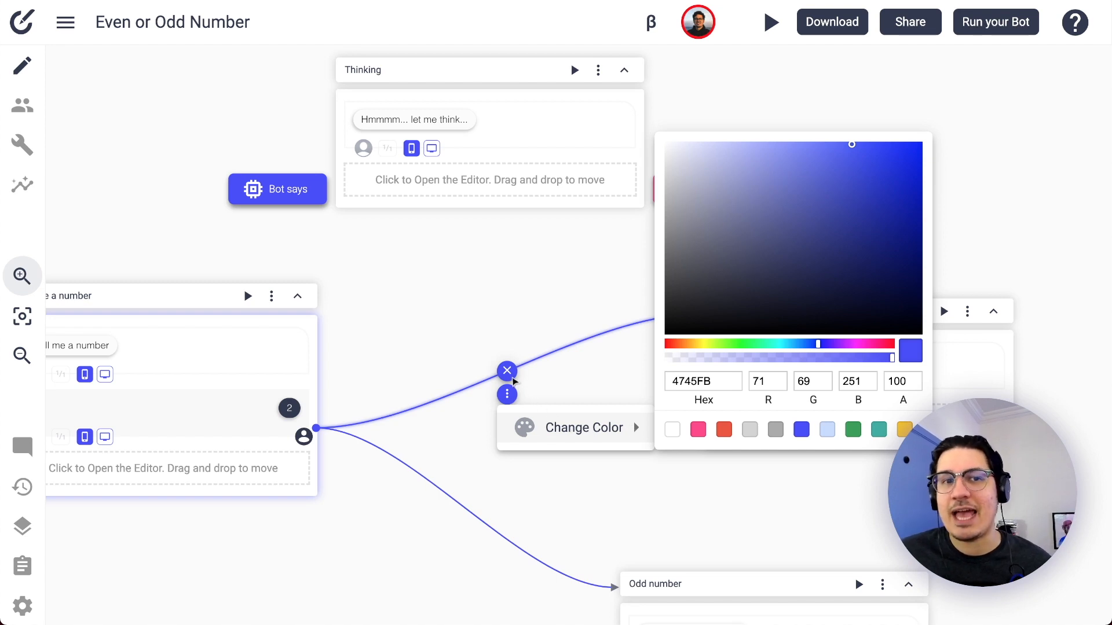
click(597, 380)
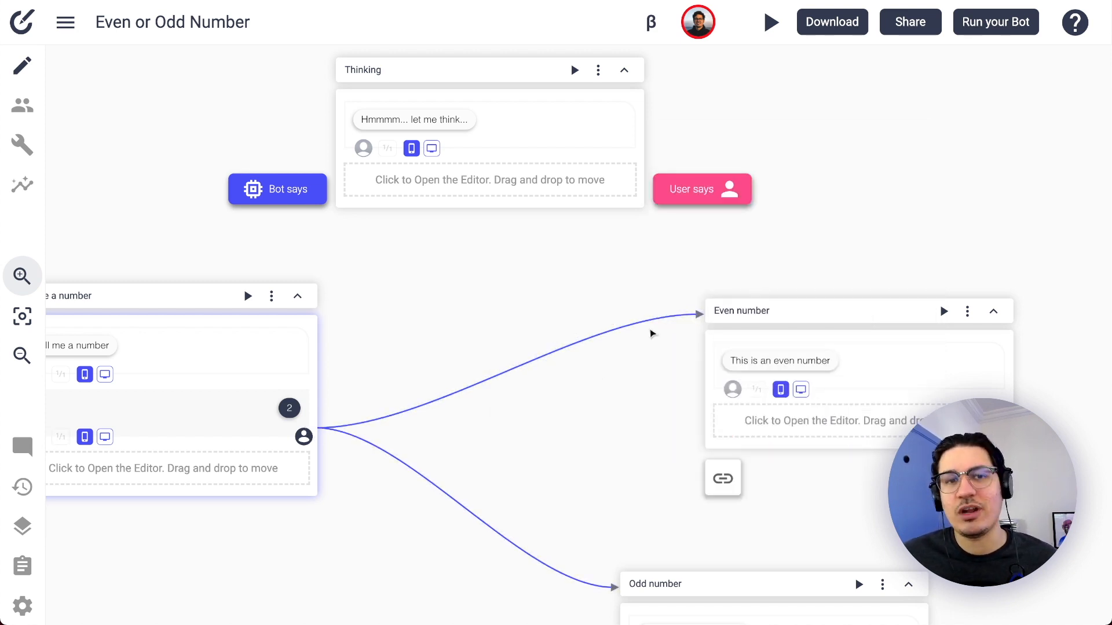
Reroute the number prompt's connection from "Even number" to "Thinking", and delete its connection to "Odd number".
click(594, 341)
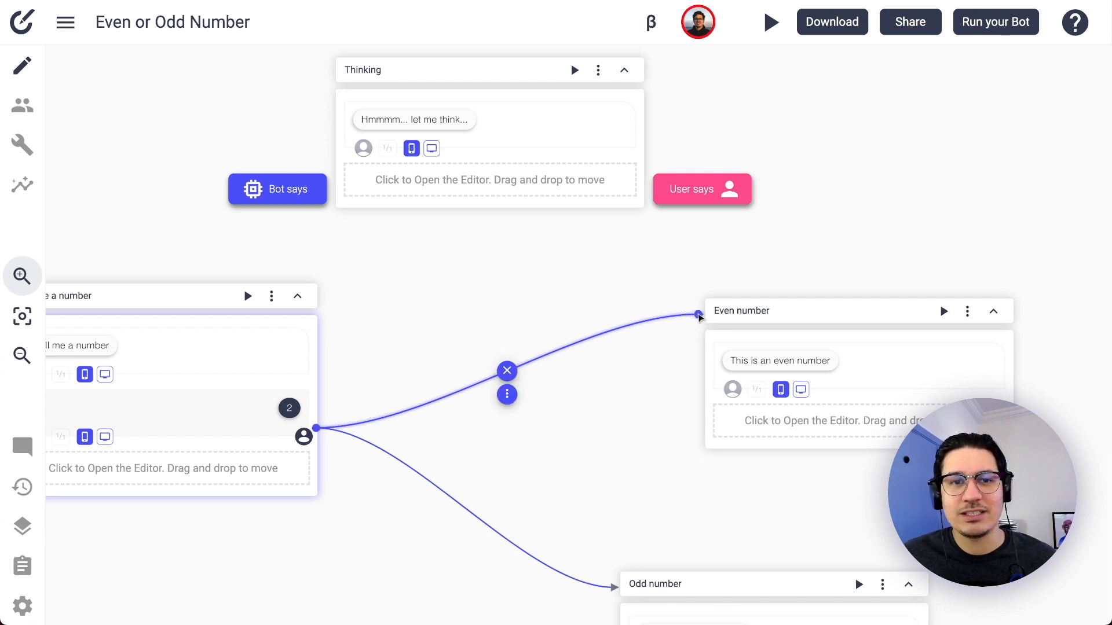
drag(699, 317, 387, 156)
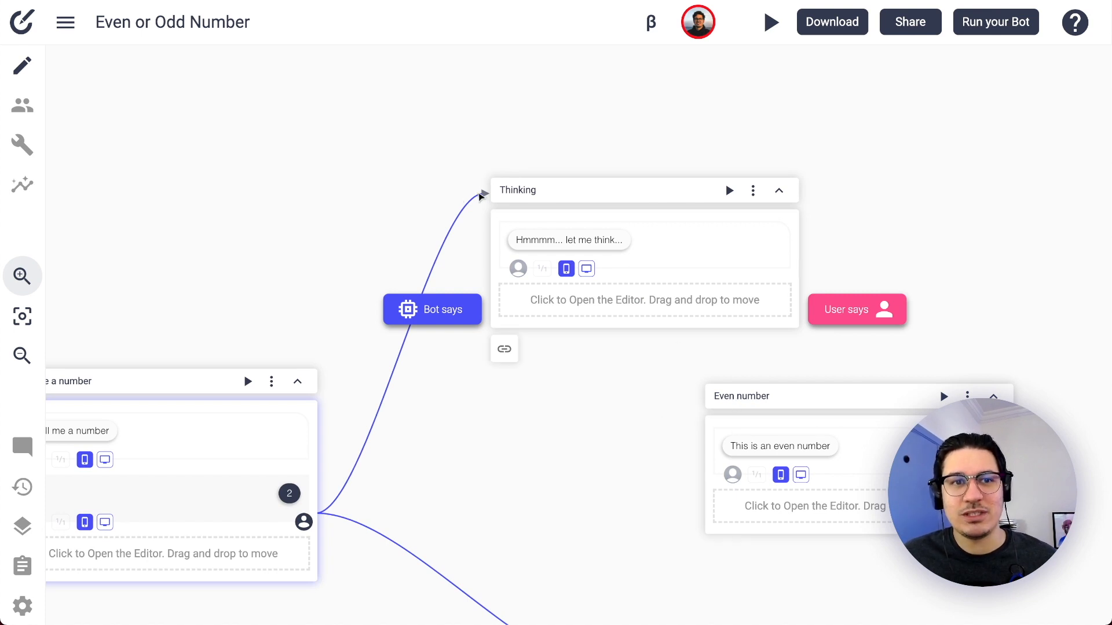
drag(648, 566, 684, 290)
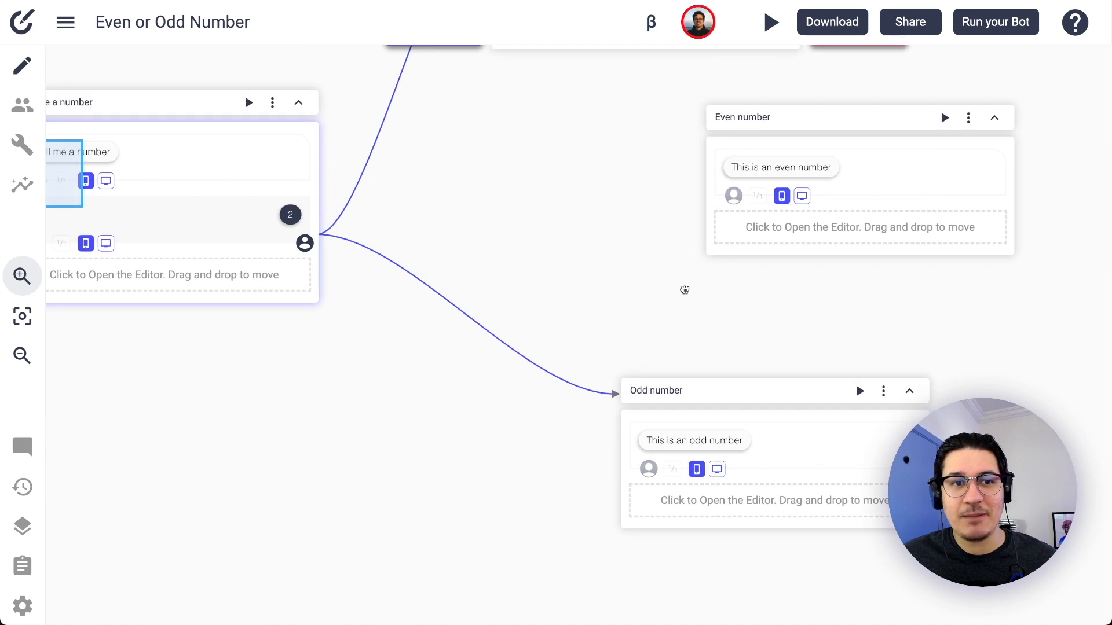
click(487, 331)
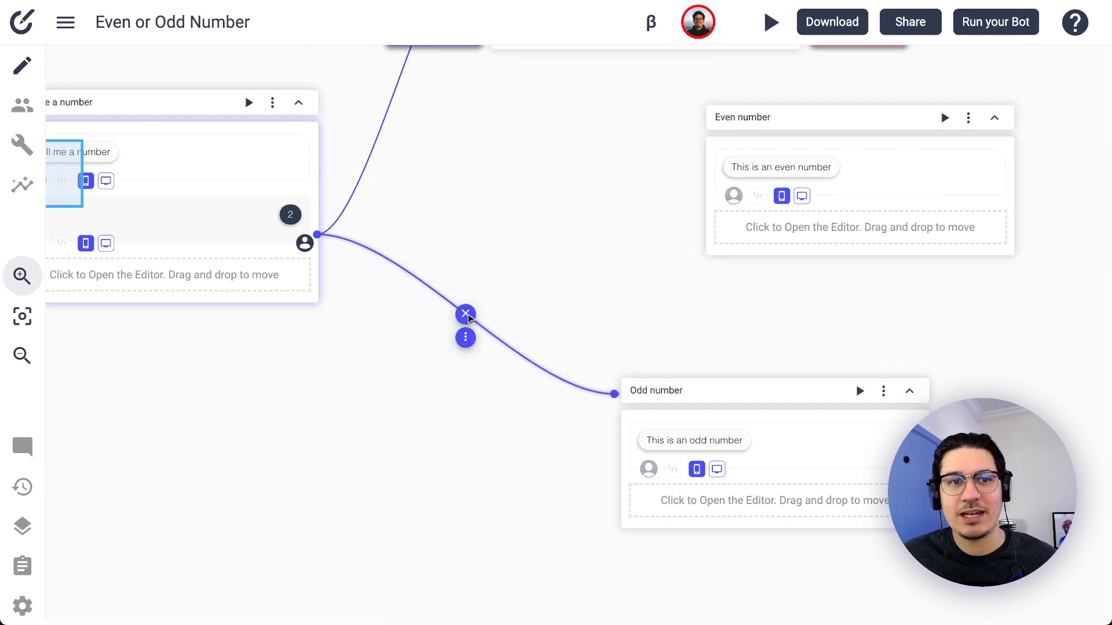
click(466, 315)
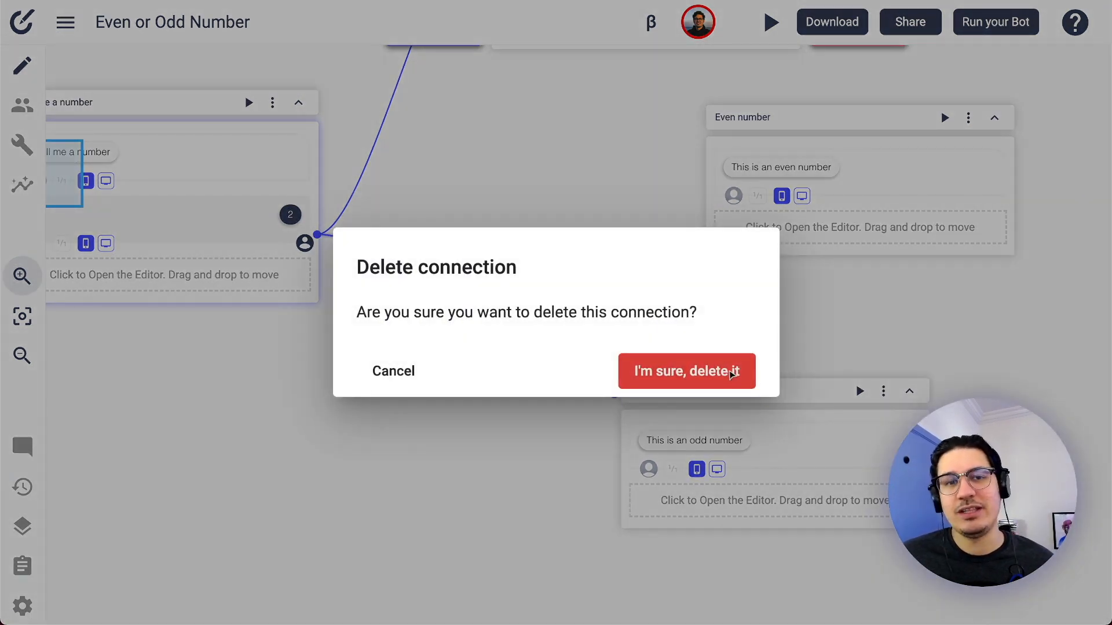
click(731, 374)
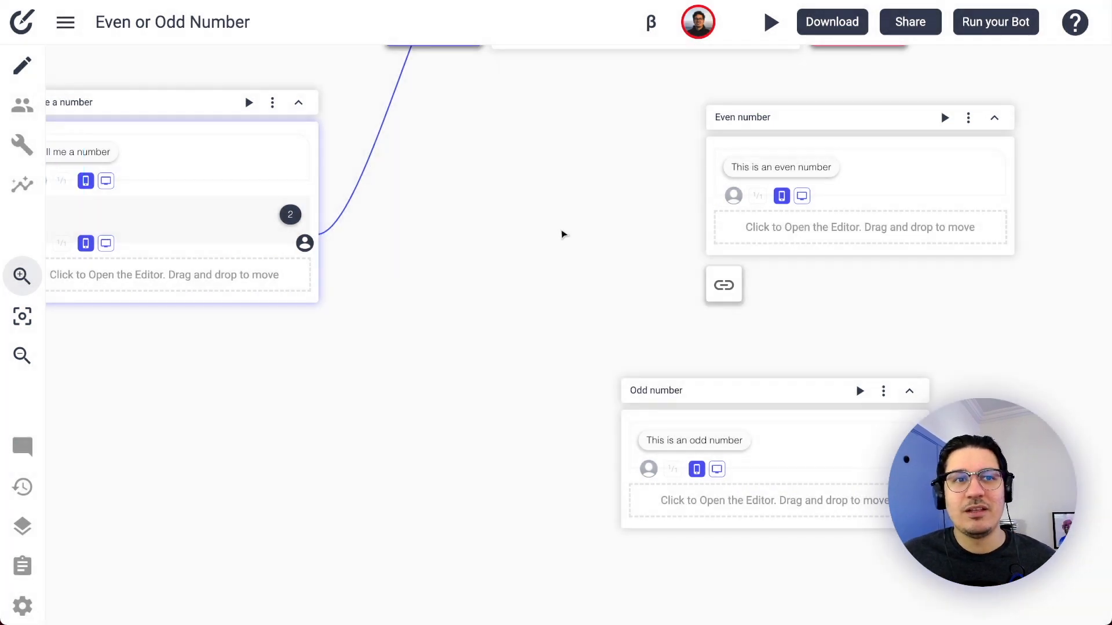
Arrange the paths with "Thinking" beside the number prompt and "Even number" stacked above "Odd number" to the right of "Thinking".
drag(564, 234, 715, 310)
click(23, 355)
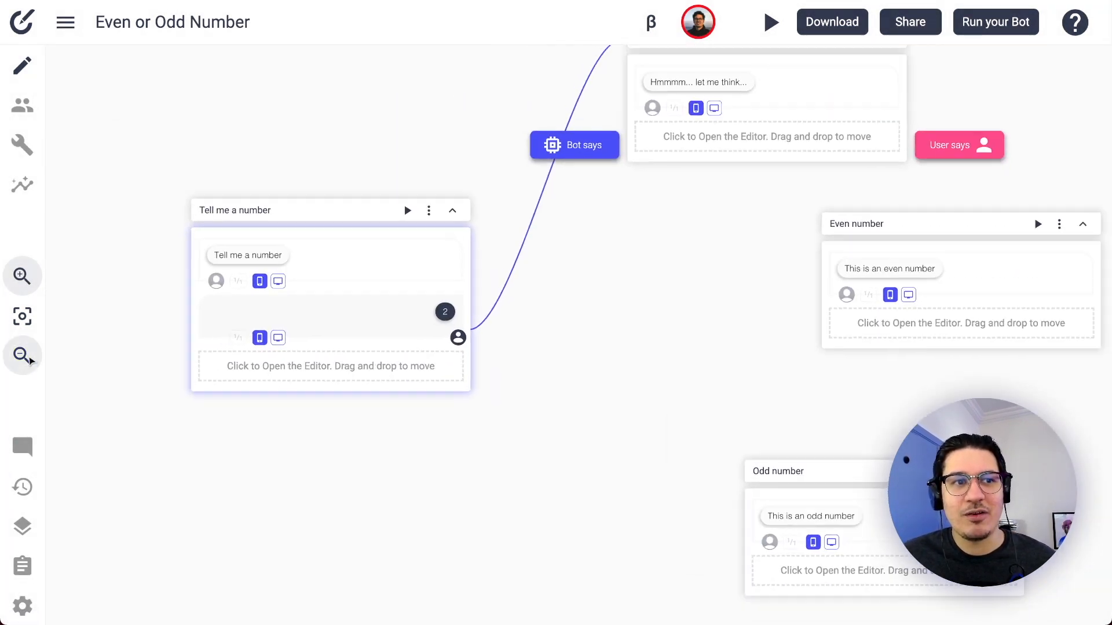
drag(451, 274, 434, 168)
drag(702, 167, 667, 194)
drag(856, 143, 749, 149)
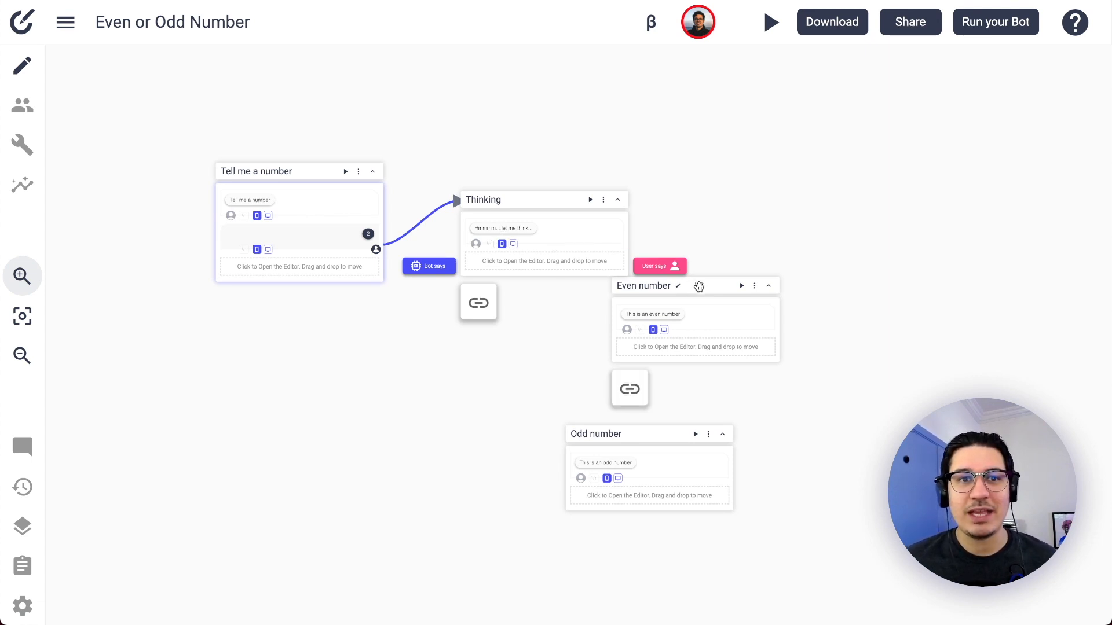
drag(700, 285, 839, 151)
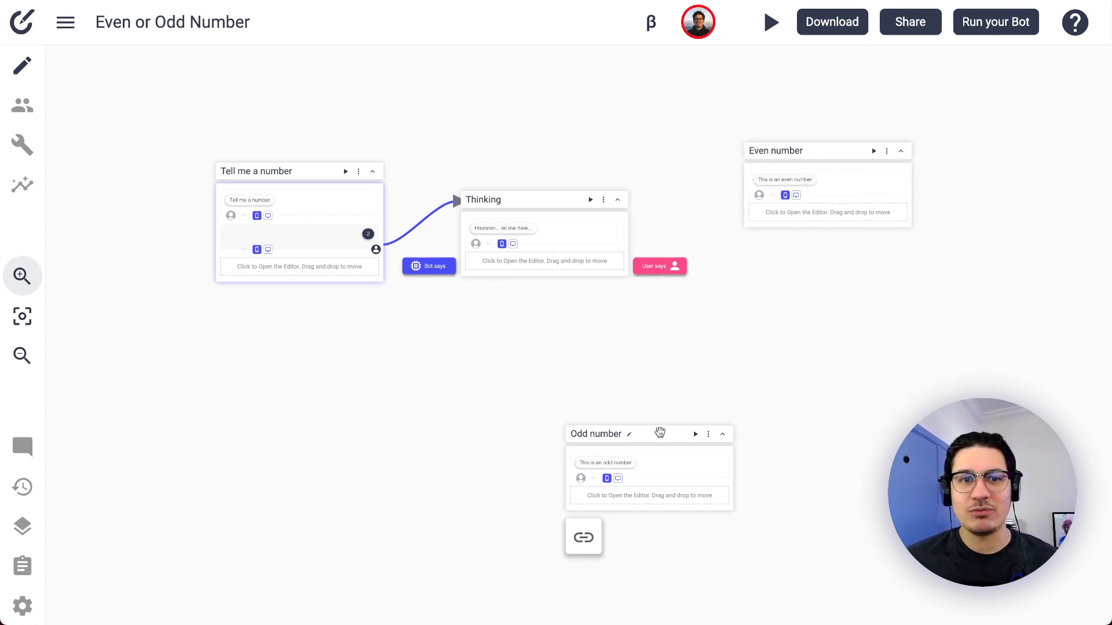
drag(661, 433, 837, 265)
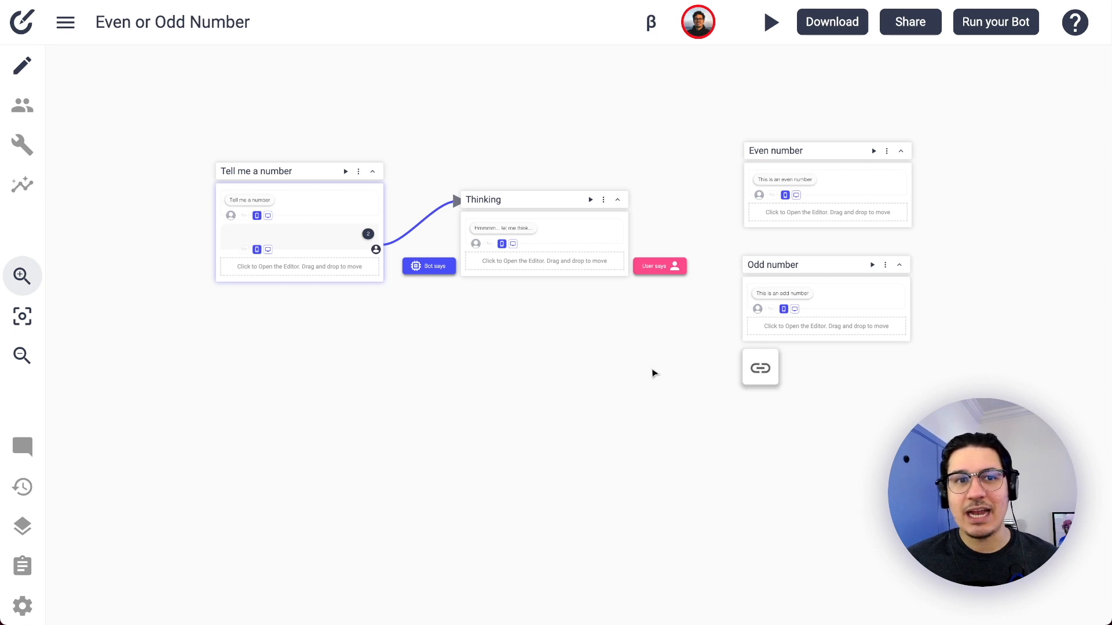
Connect the "Thinking" path to both the "Even number" and "Odd number" paths.
mouse_move(531, 253)
drag(490, 306, 786, 151)
click(670, 219)
mouse_move(543, 299)
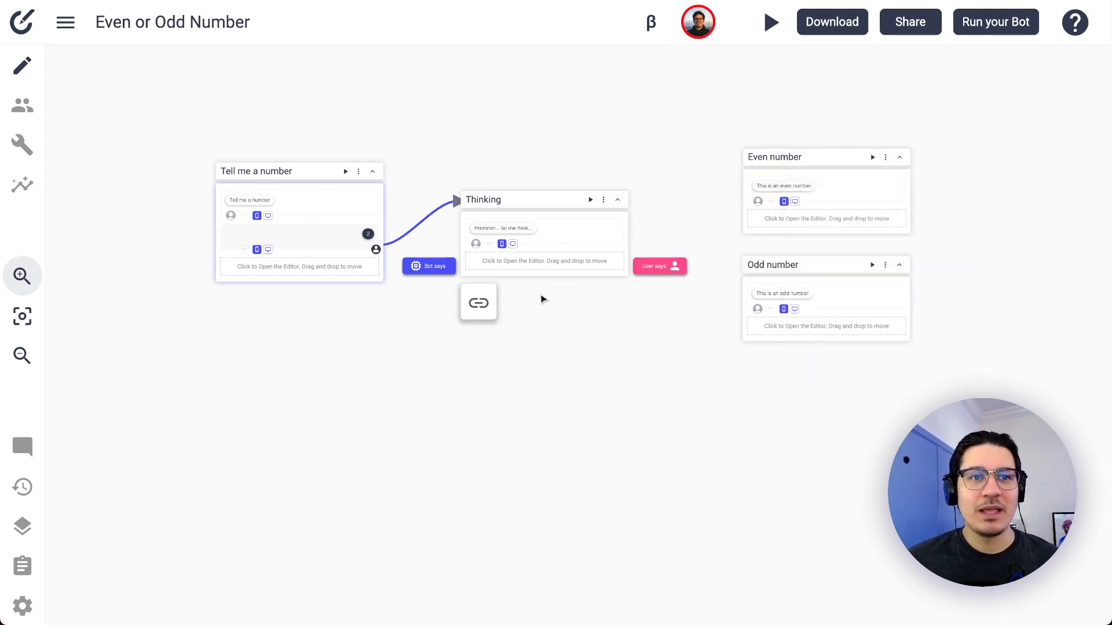
drag(480, 315, 756, 154)
mouse_move(513, 301)
drag(479, 303, 745, 264)
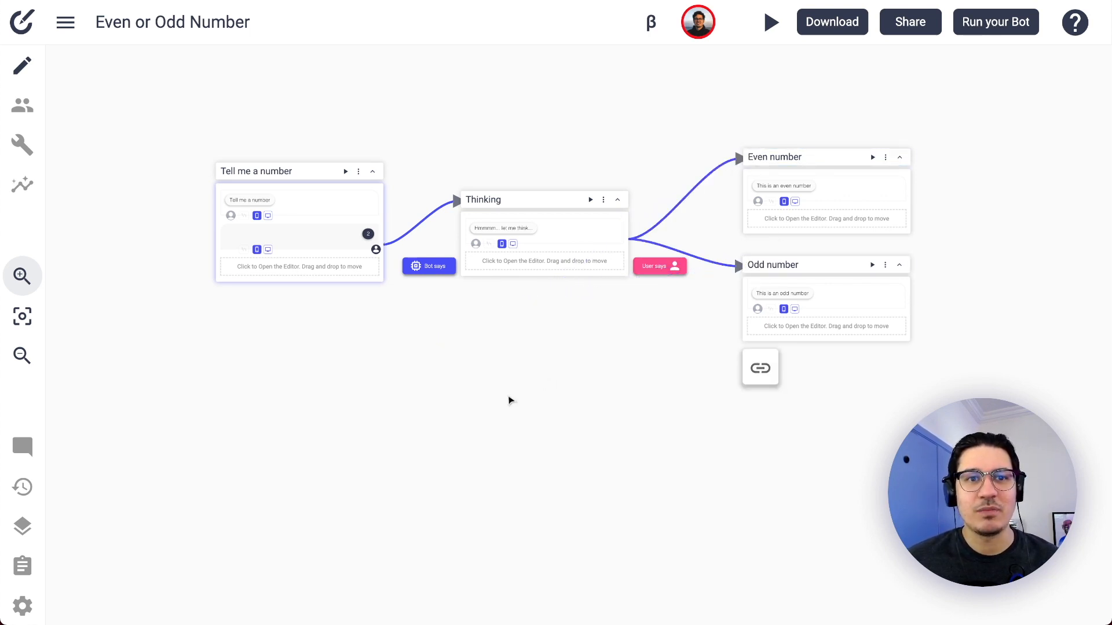
Preview the conversation from the "Tell me a number" path up to the even/odd scenario choice, and stop the preview.
mouse_move(377, 248)
click(347, 172)
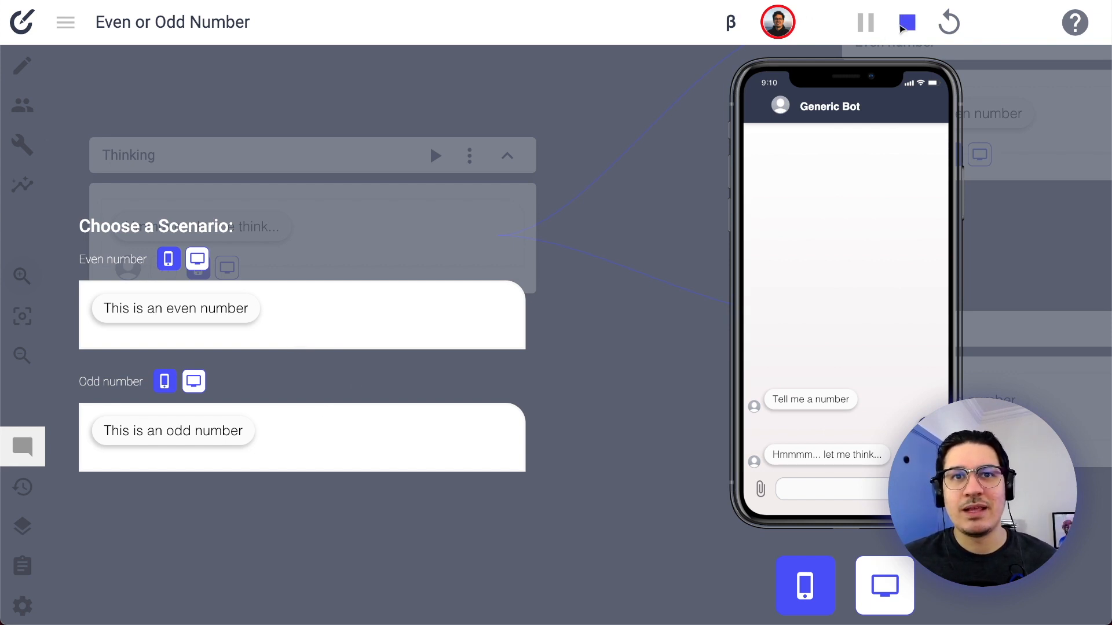
click(905, 23)
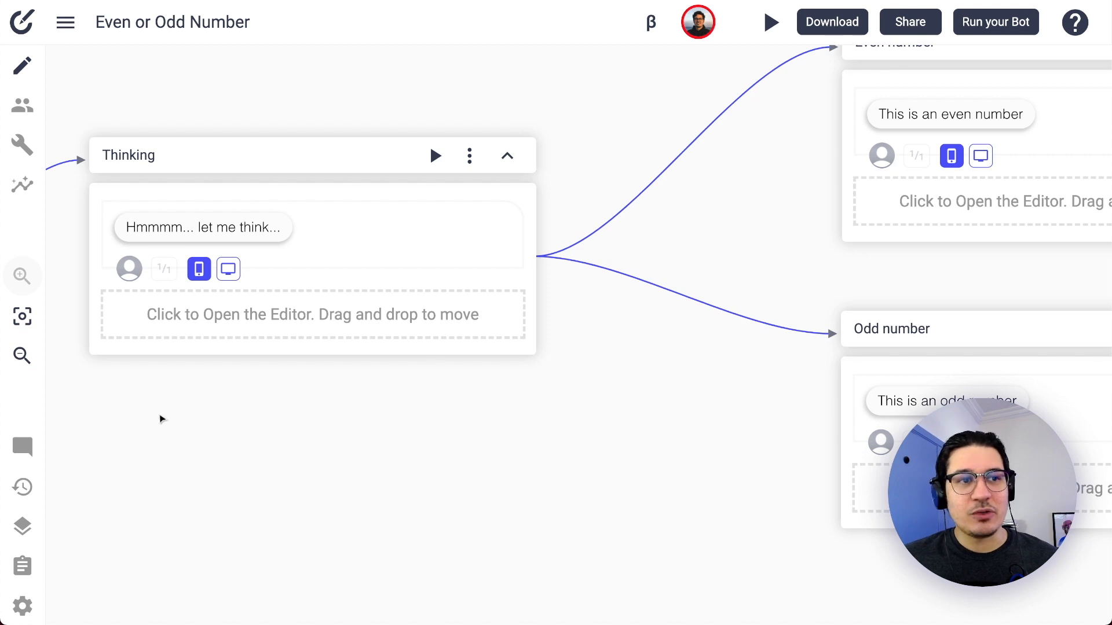
click(30, 359)
click(30, 359)
click(29, 359)
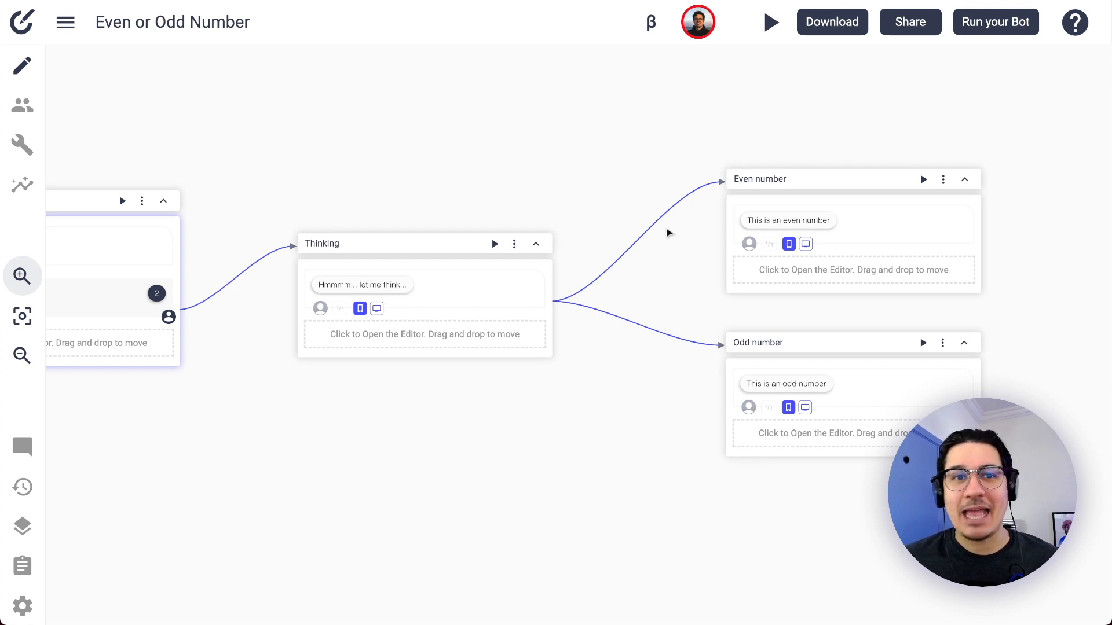
mouse_move(646, 242)
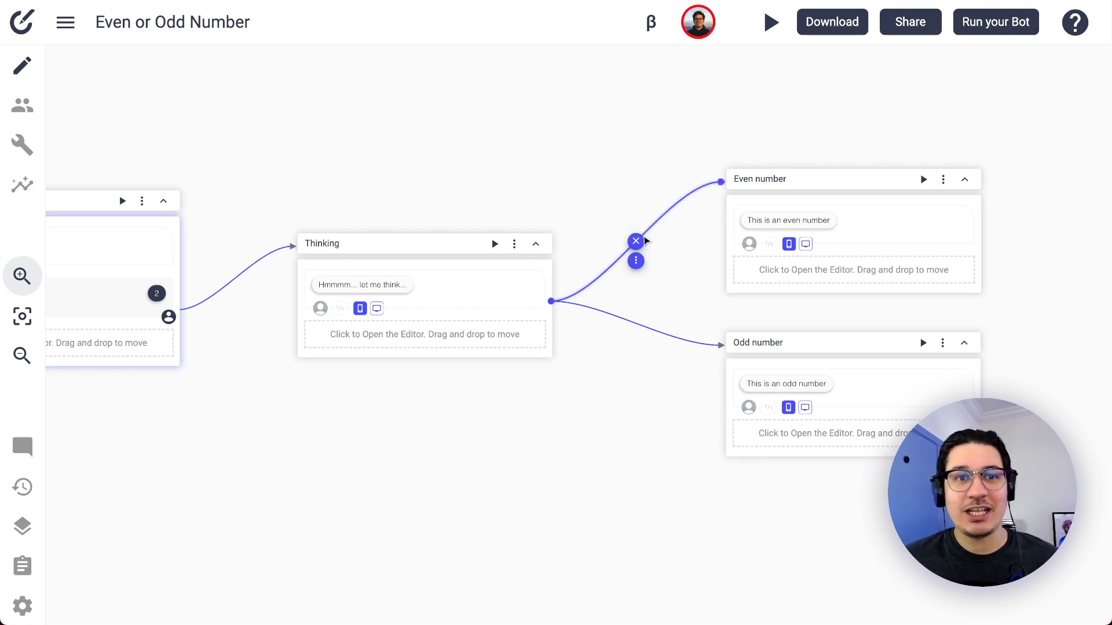
click(636, 261)
mouse_move(650, 290)
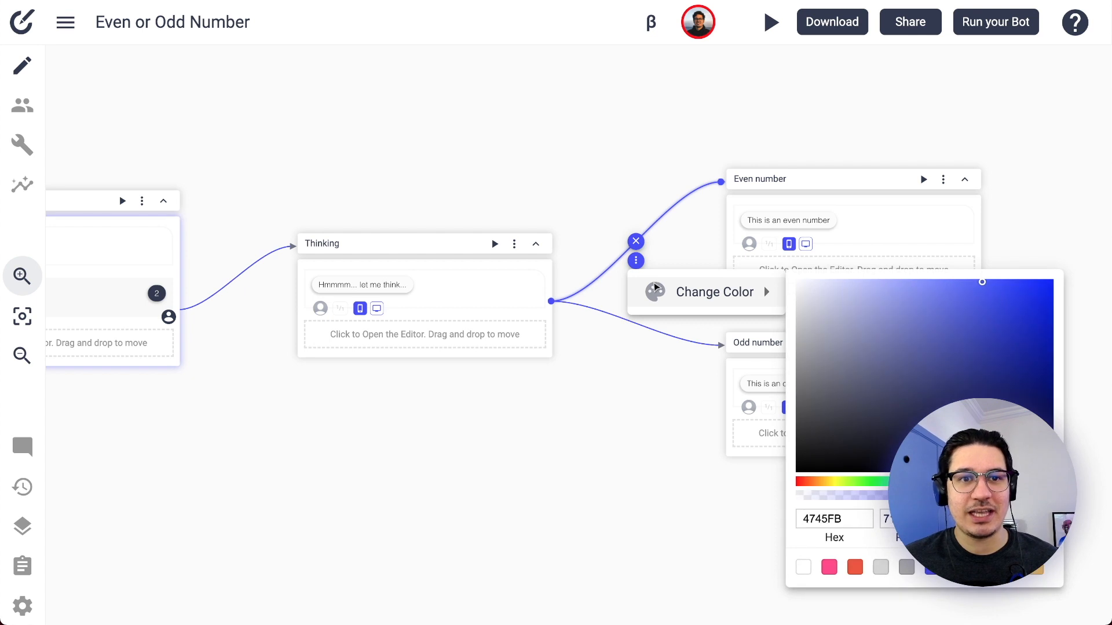
click(585, 279)
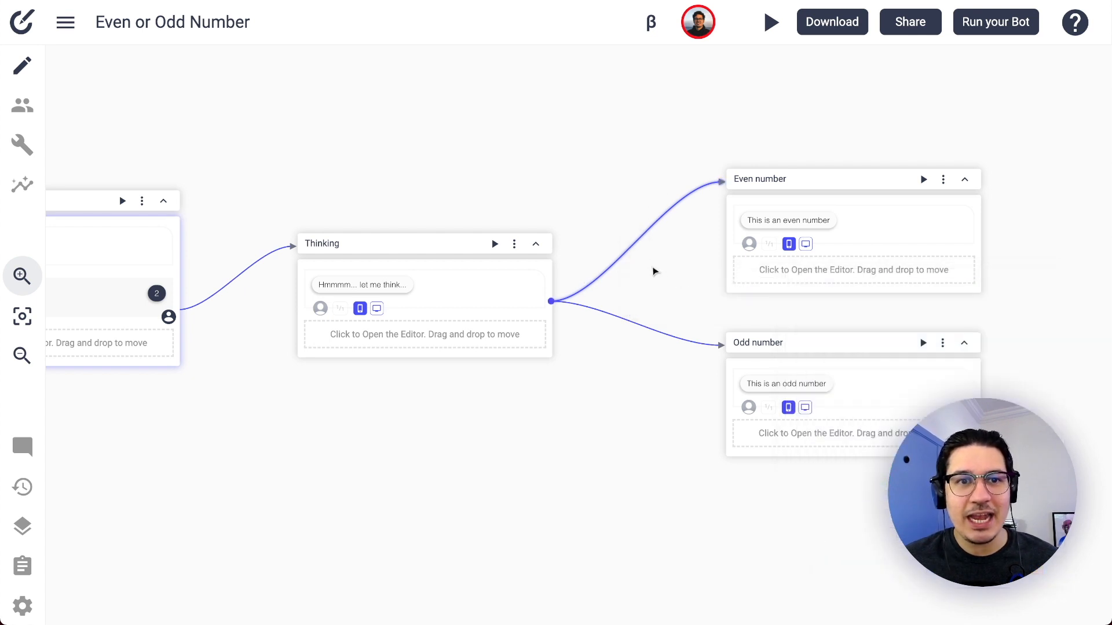
Set the colour of the connection from "Thinking" to "Even number" to yellow, hex FAC700.
mouse_move(640, 264)
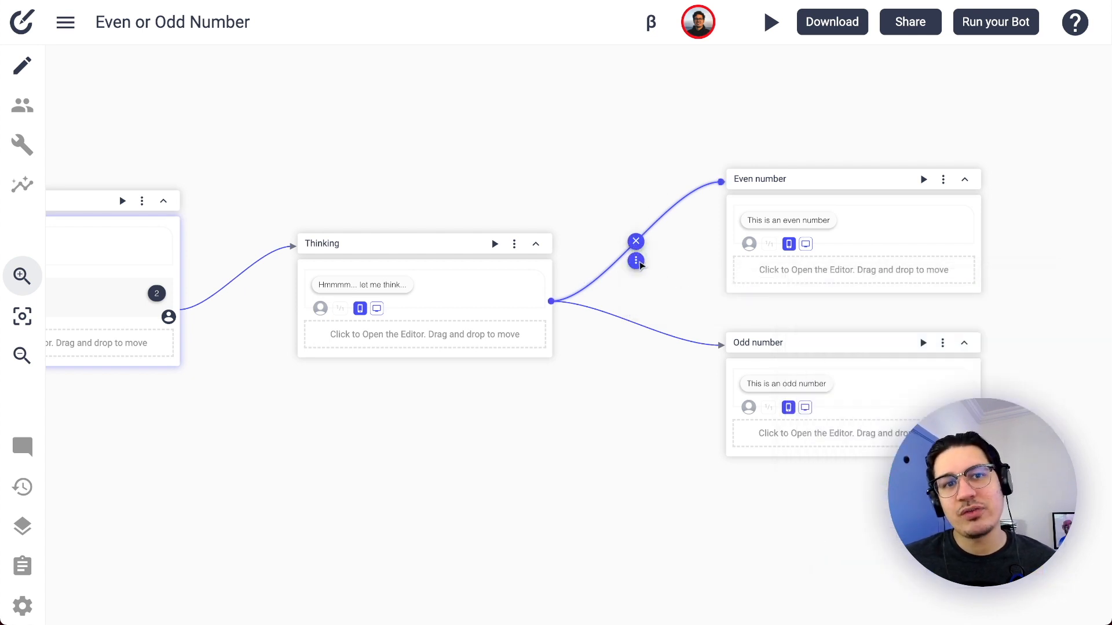
click(636, 261)
mouse_move(674, 301)
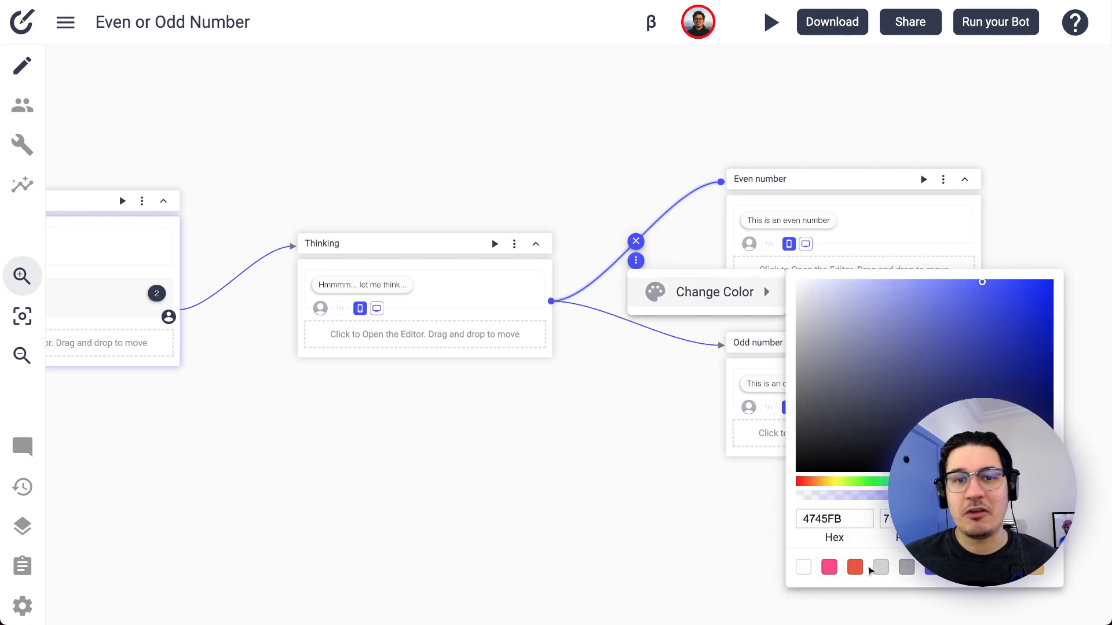
click(855, 568)
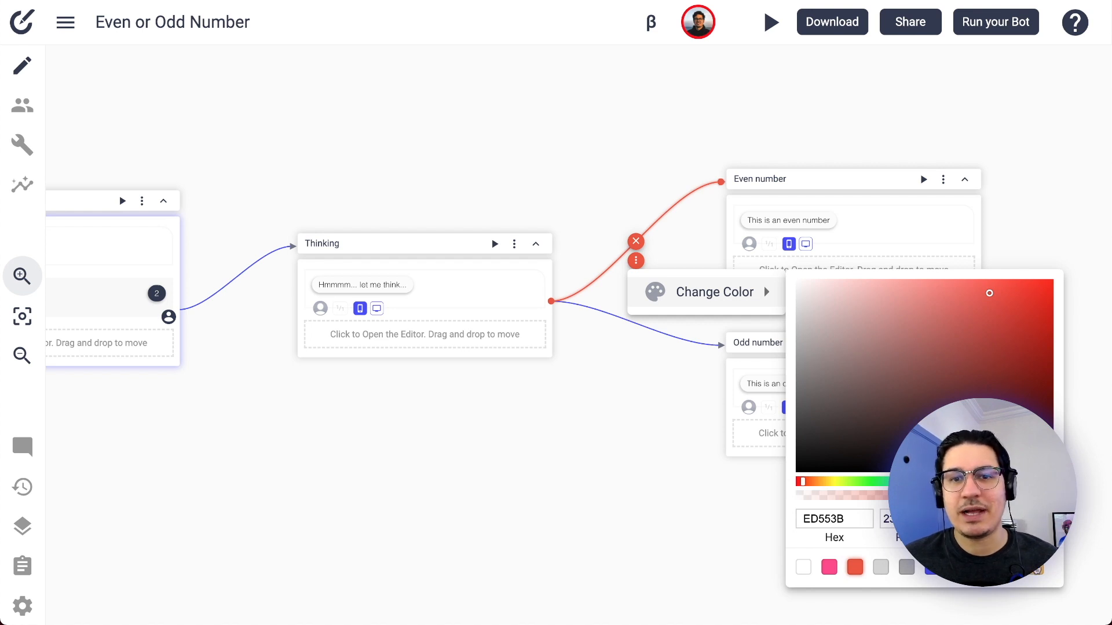
click(1036, 568)
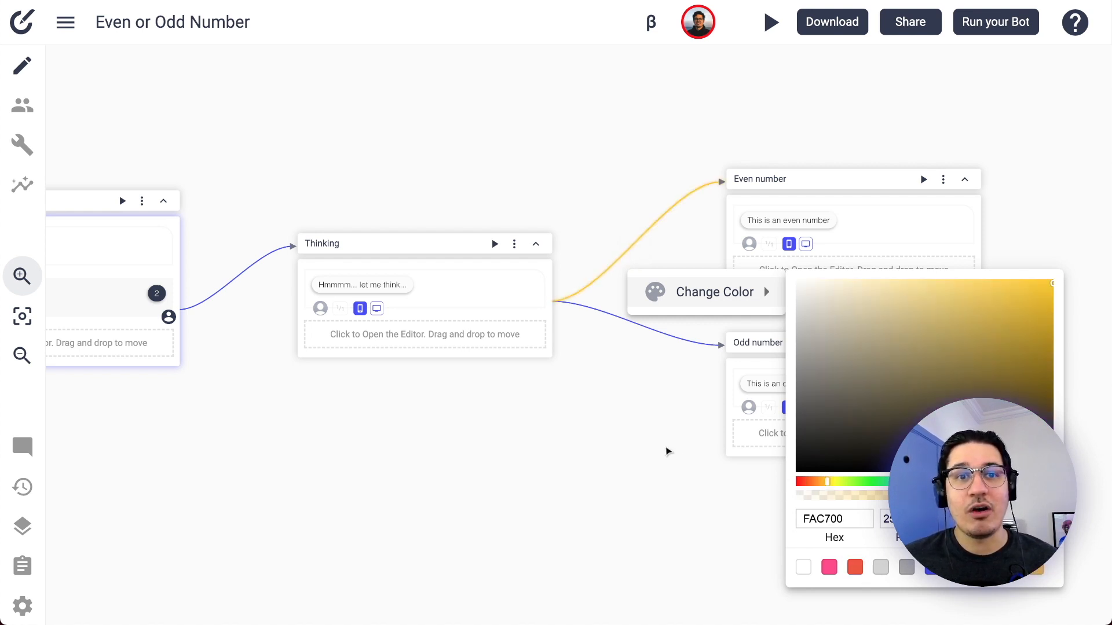
click(667, 451)
drag(446, 455, 497, 435)
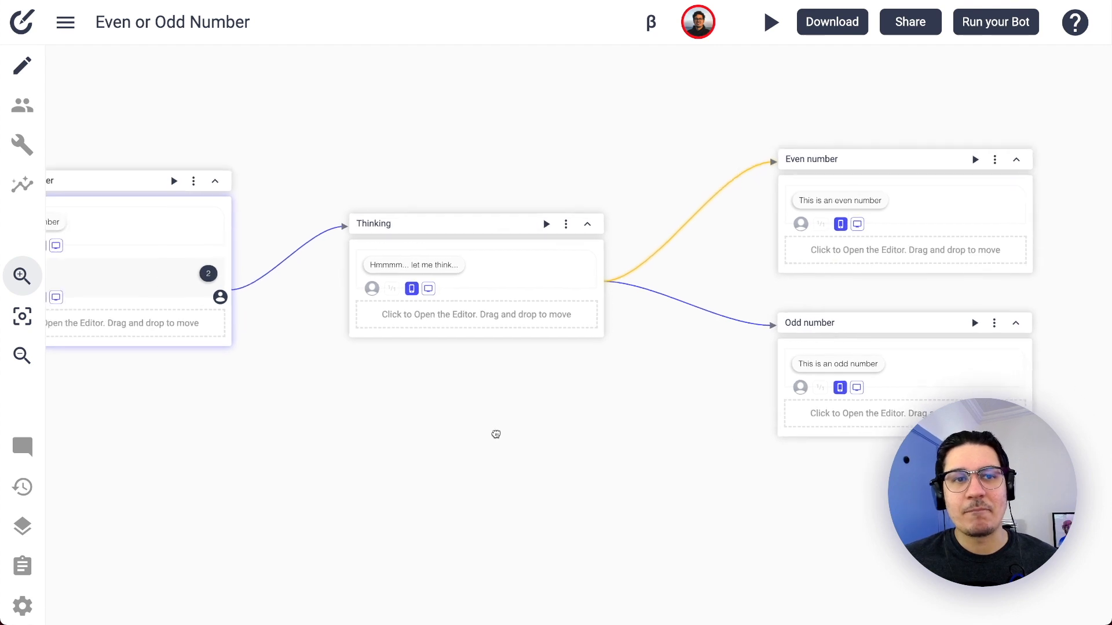
mouse_move(397, 326)
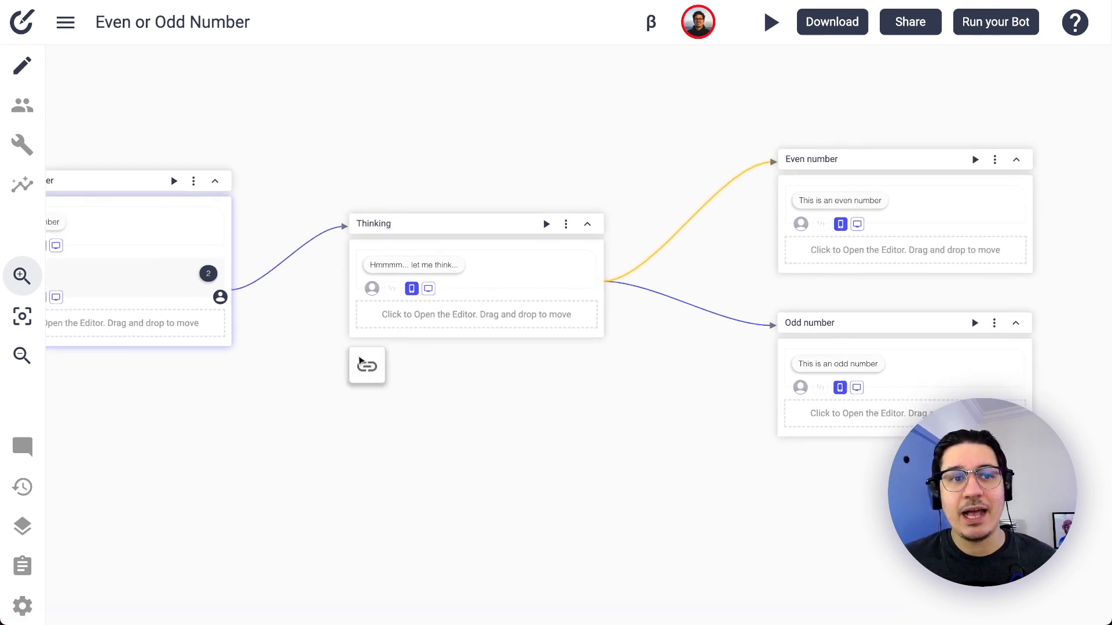
drag(366, 365, 529, 459)
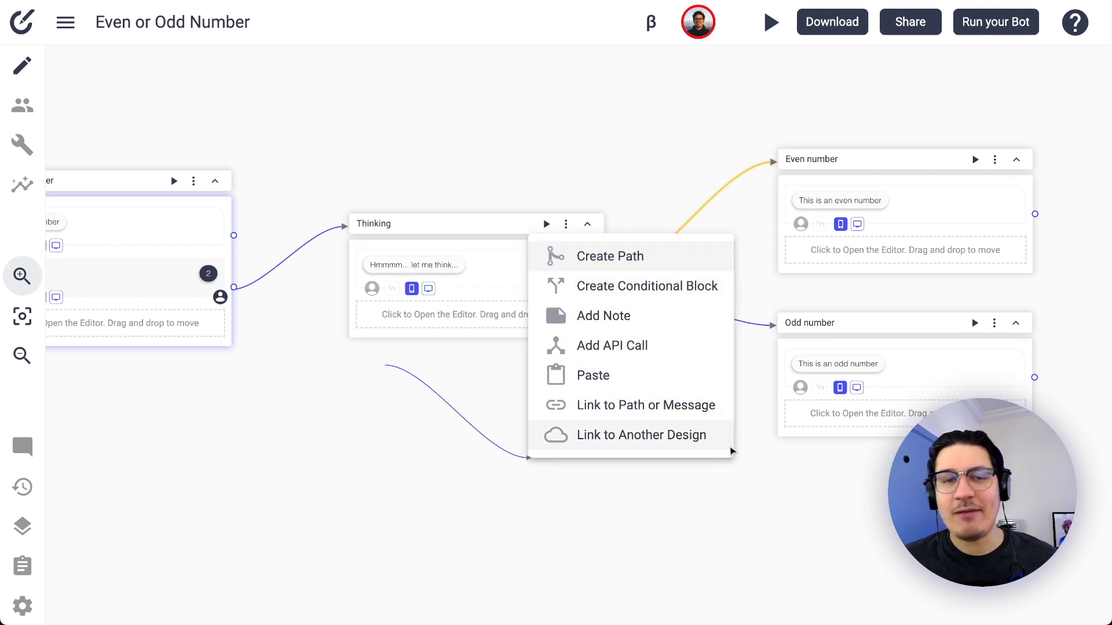
click(681, 442)
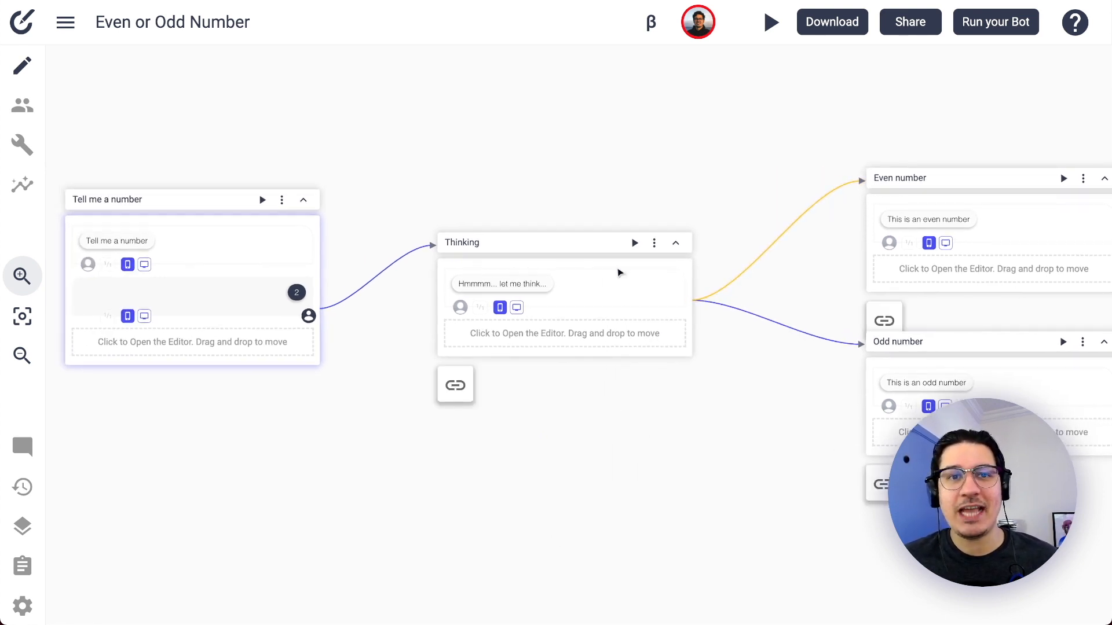